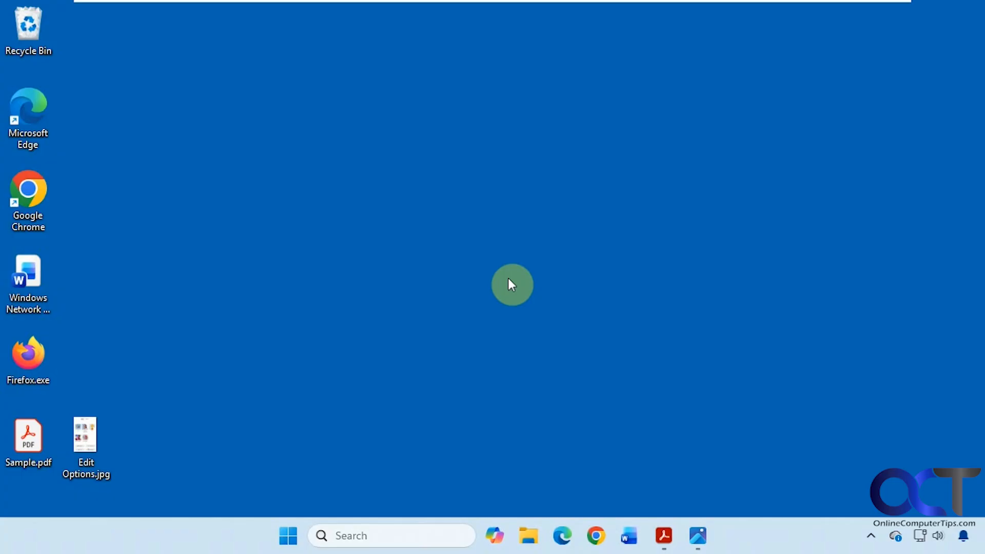
# Bring Sample.pdf to the front and open the Figure 1.2 image on page 11 for editing
pyautogui.click(664, 536)
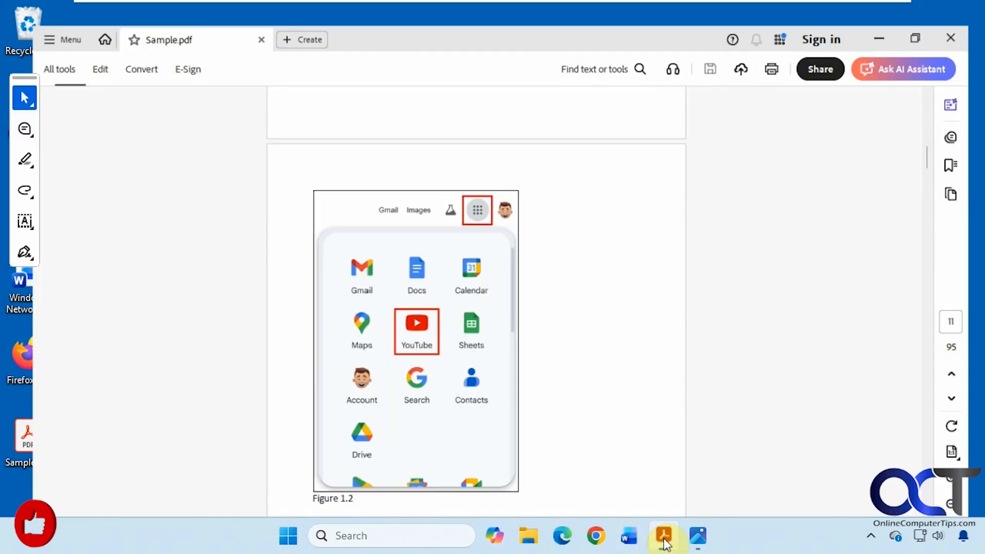
pyautogui.rightClick(430, 356)
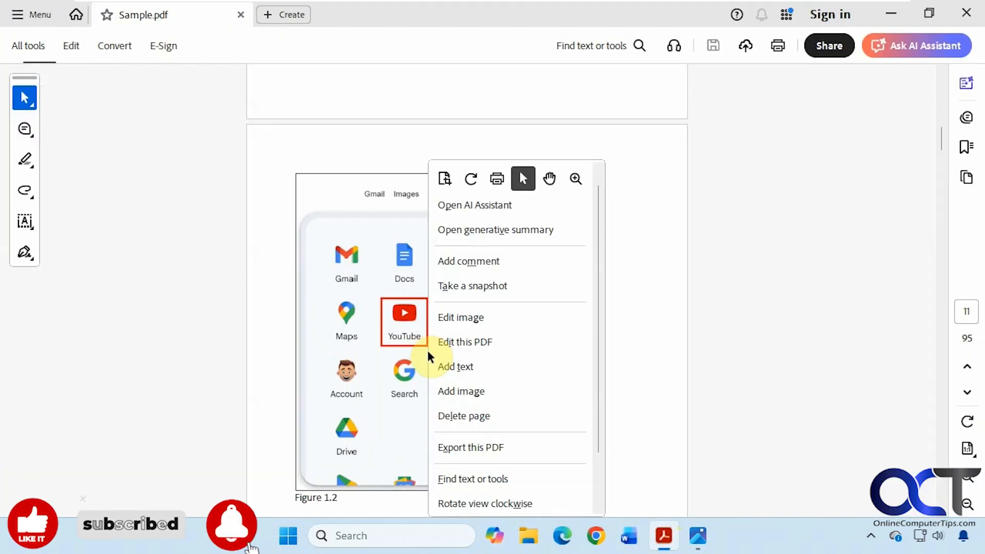
pyautogui.click(458, 316)
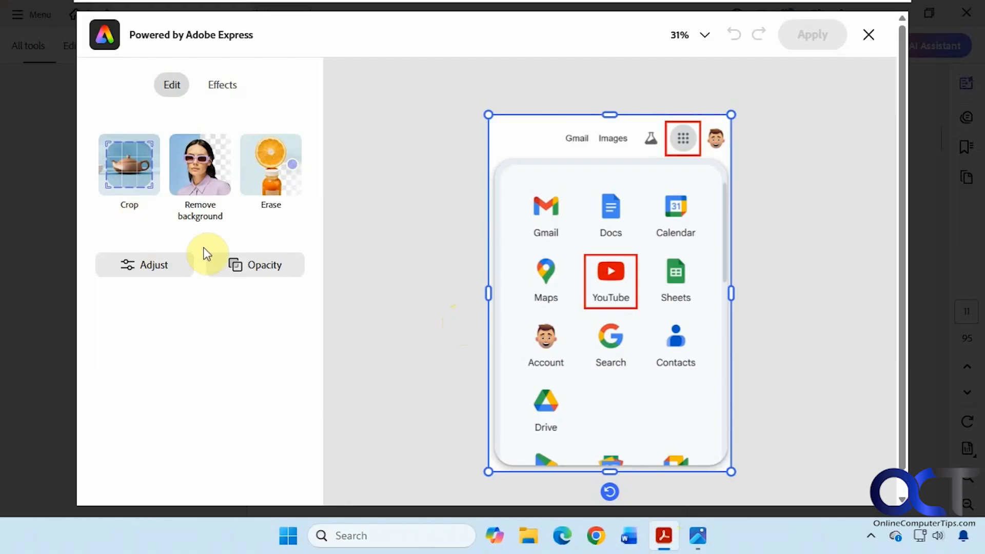
# Look over the image editor's effect and edit options, including the fuller set shown in Edit Options.jpg
pyautogui.click(222, 87)
pyautogui.click(175, 88)
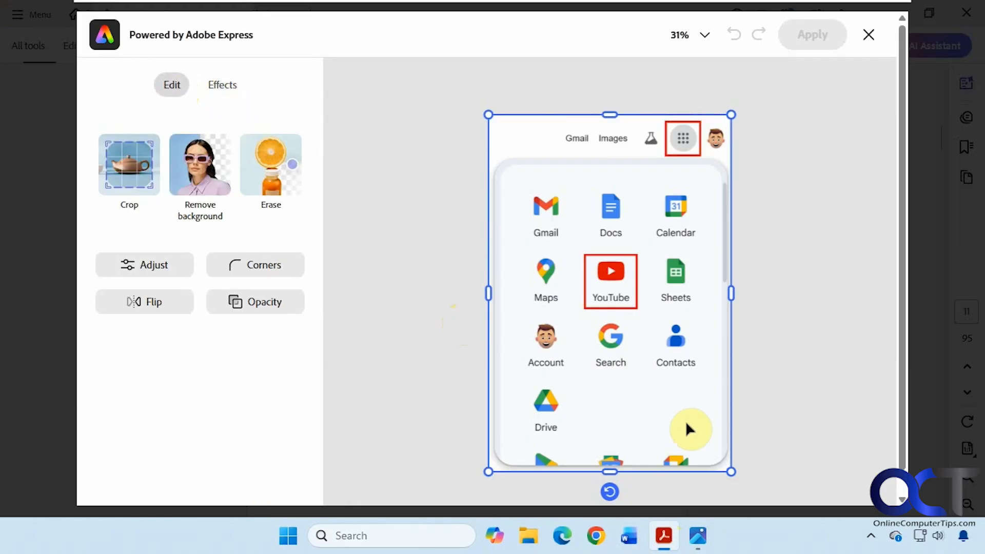
pyautogui.click(698, 535)
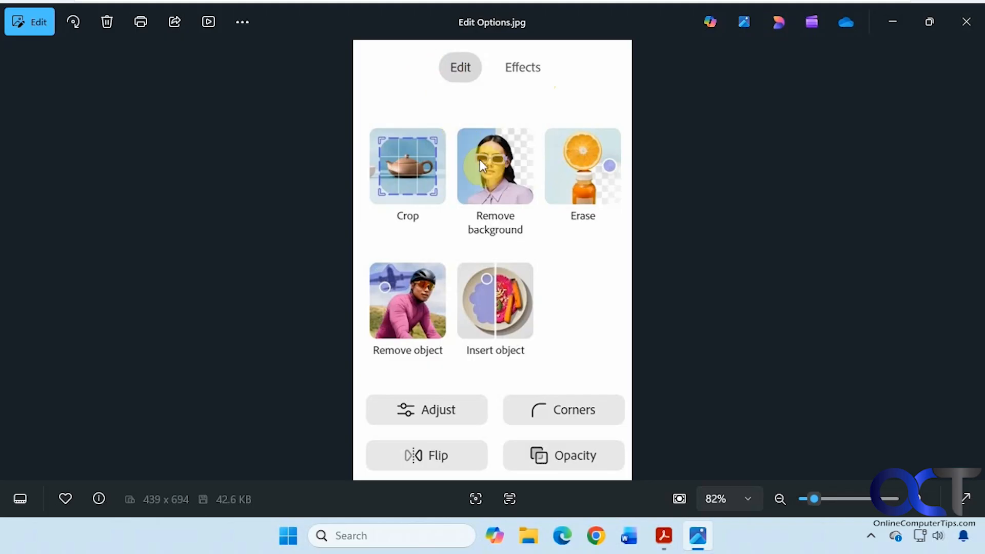
pyautogui.click(695, 540)
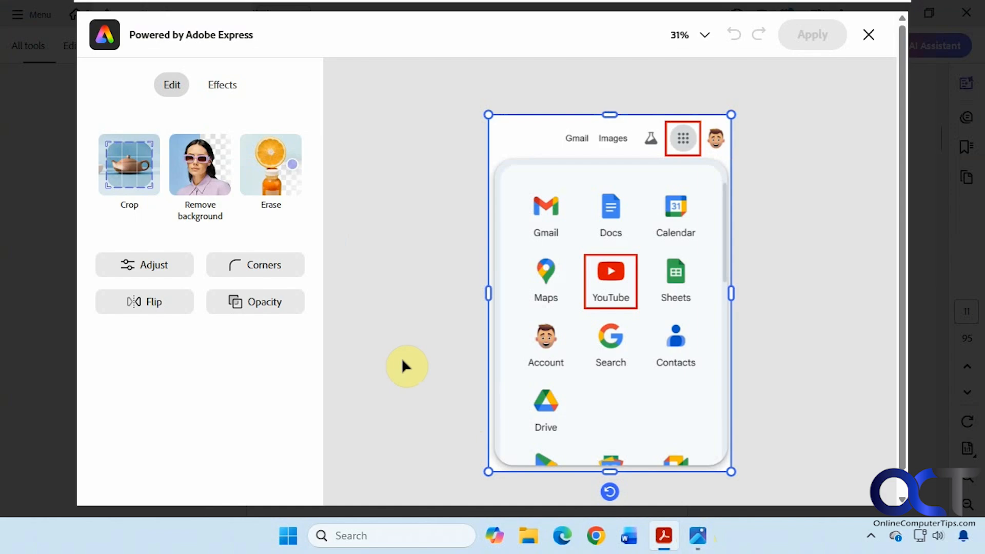
# Browse the crop ratios and shapes, and try a freeform crop from the image's upper-left corner
pyautogui.click(140, 175)
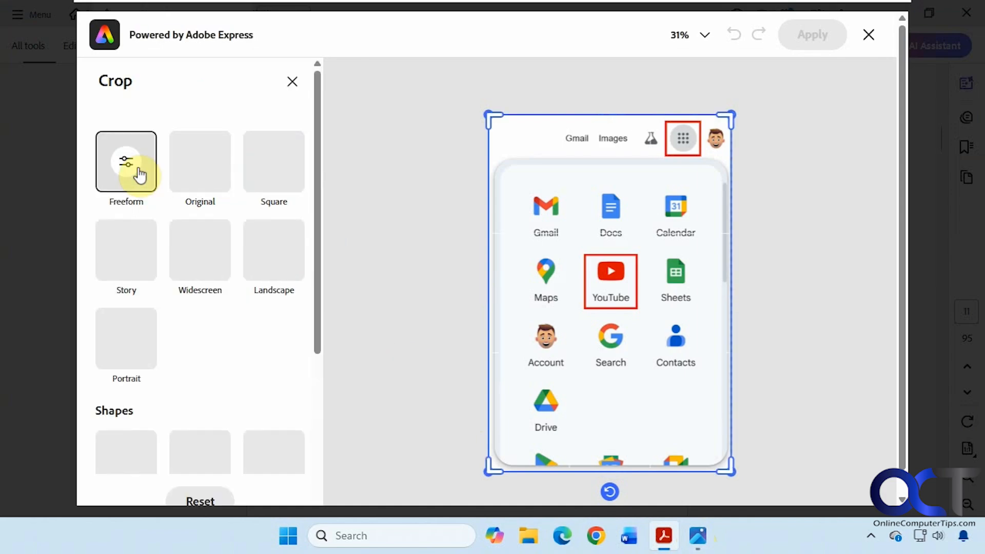
pyautogui.scroll(-5, 205, 369)
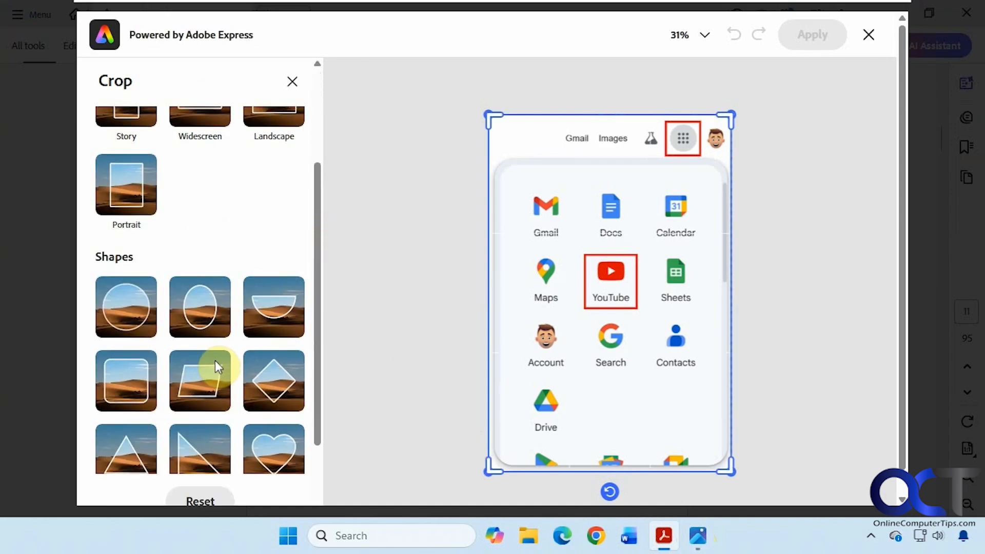
pyautogui.scroll(4, 215, 365)
pyautogui.scroll(1, 218, 368)
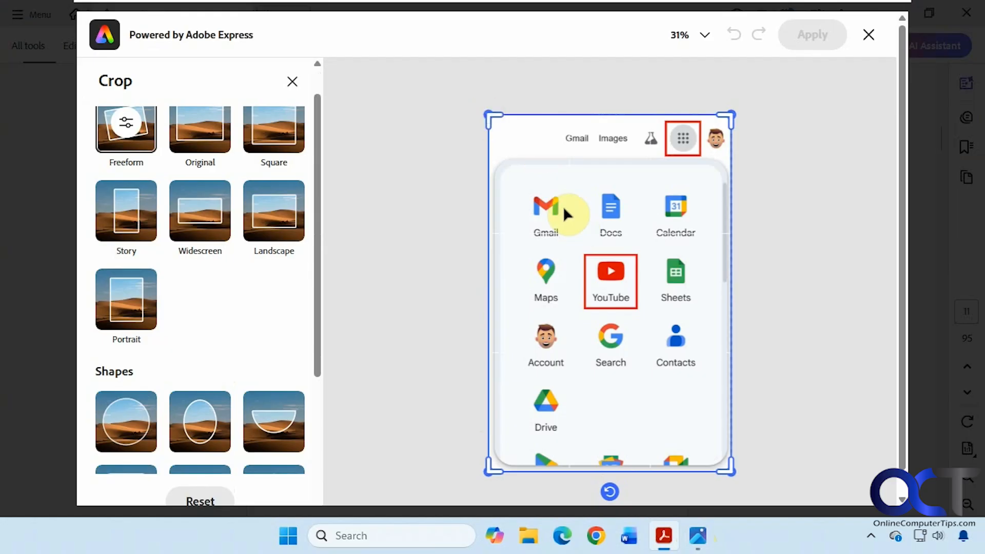
pyautogui.moveTo(491, 121)
pyautogui.mouseDown()
pyautogui.moveTo(524, 159)
pyautogui.moveTo(489, 114)
pyautogui.mouseUp()
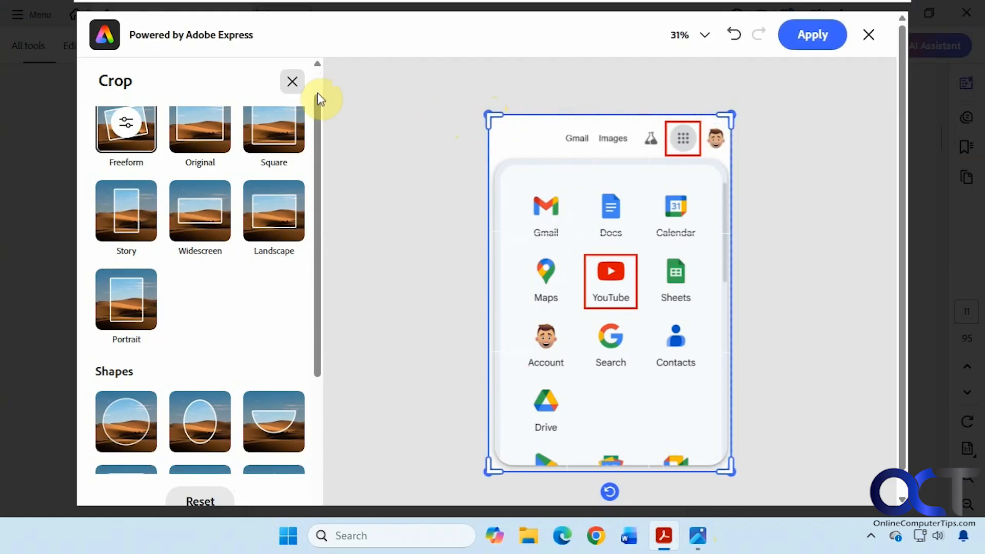
pyautogui.click(292, 82)
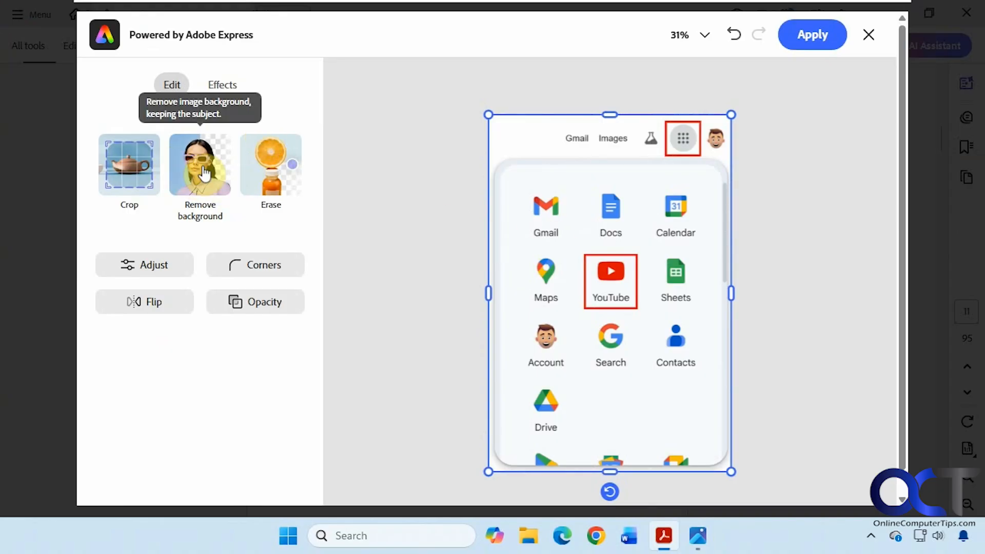
# Try removing the image's background and erasing the YouTube icon with the Quick selection brush
pyautogui.click(206, 172)
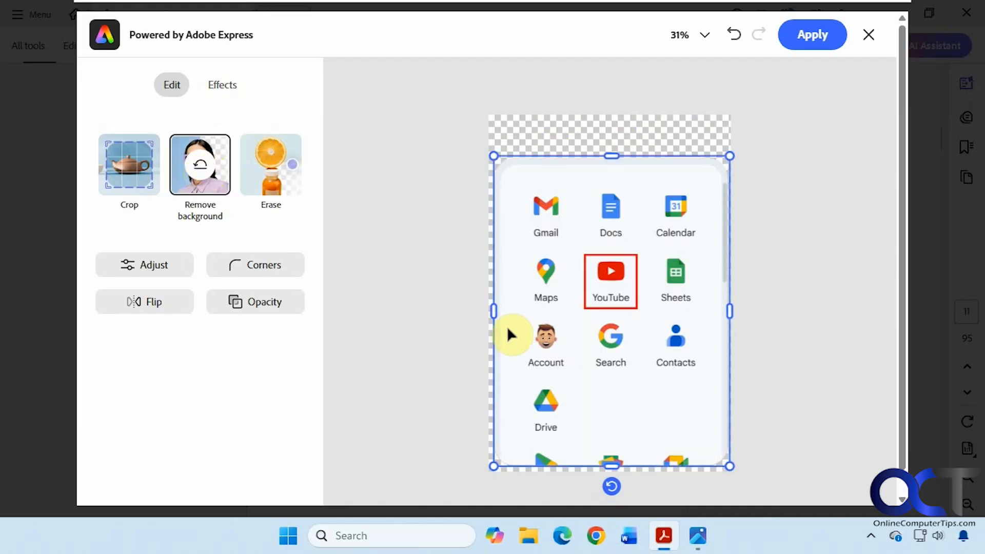
pyautogui.click(282, 191)
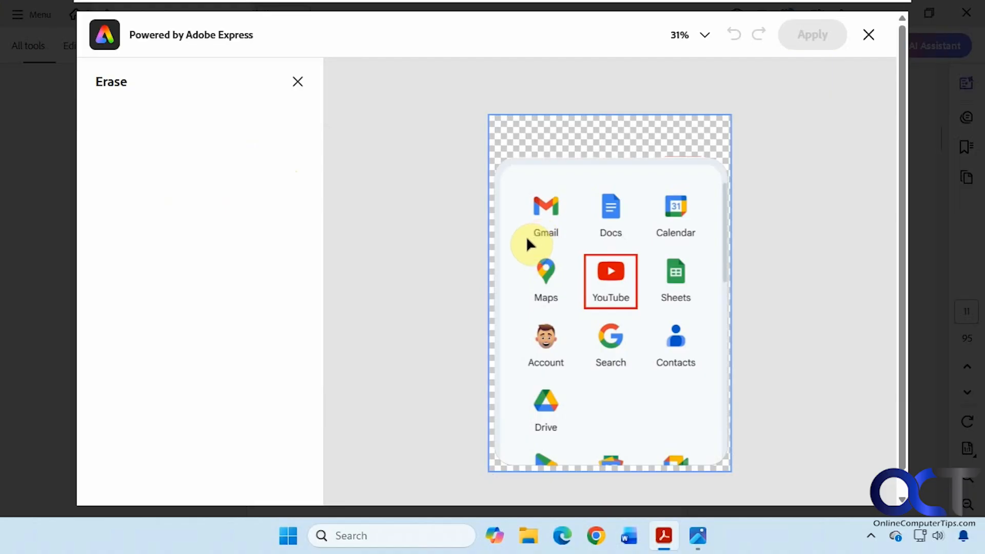
pyautogui.click(607, 277)
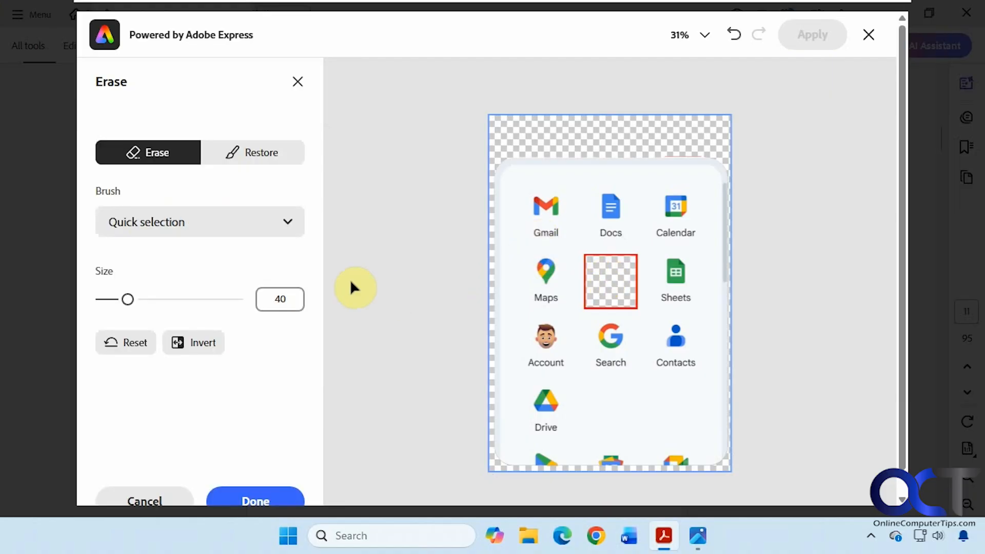
pyautogui.click(297, 91)
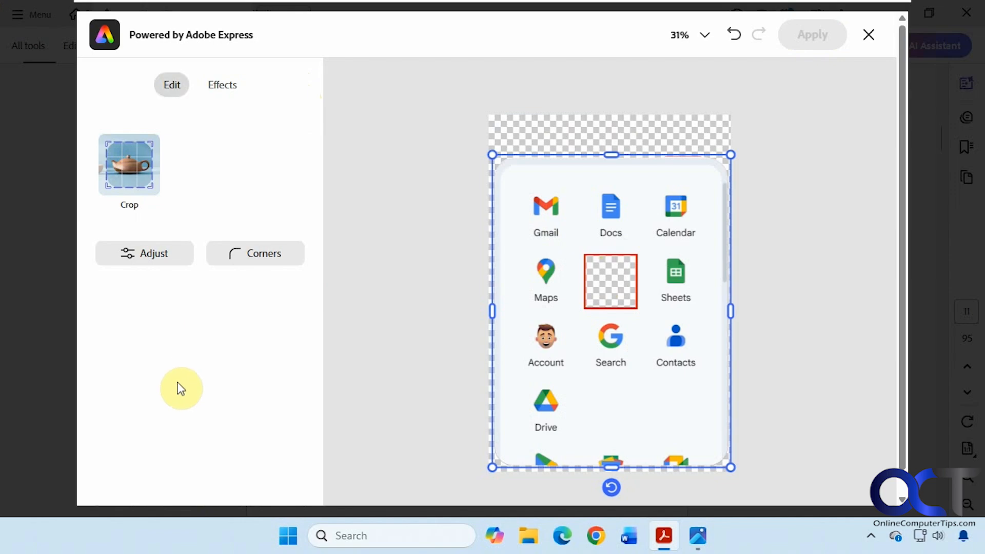
# Discard the image edits and reopen the Figure 1.2 image for editing
pyautogui.click(865, 40)
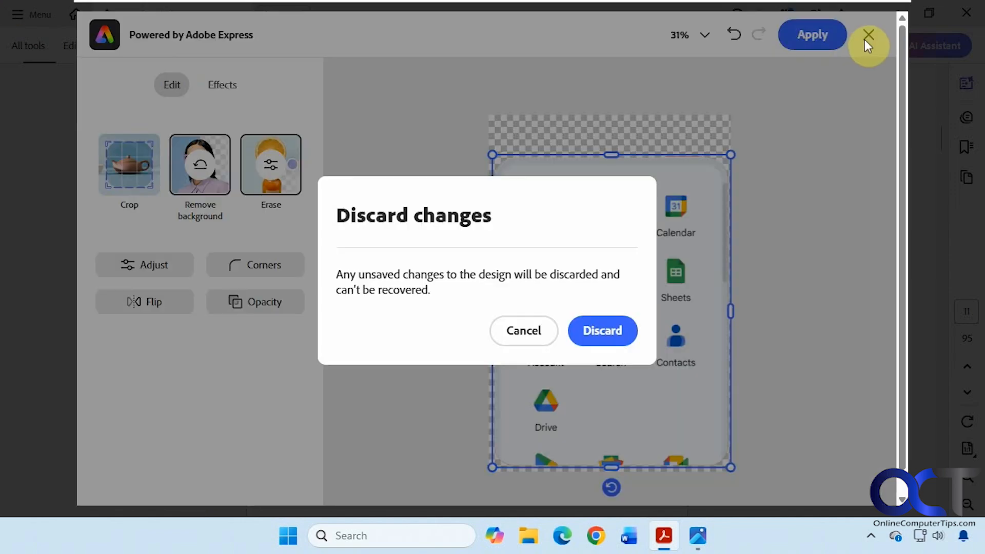
pyautogui.click(607, 332)
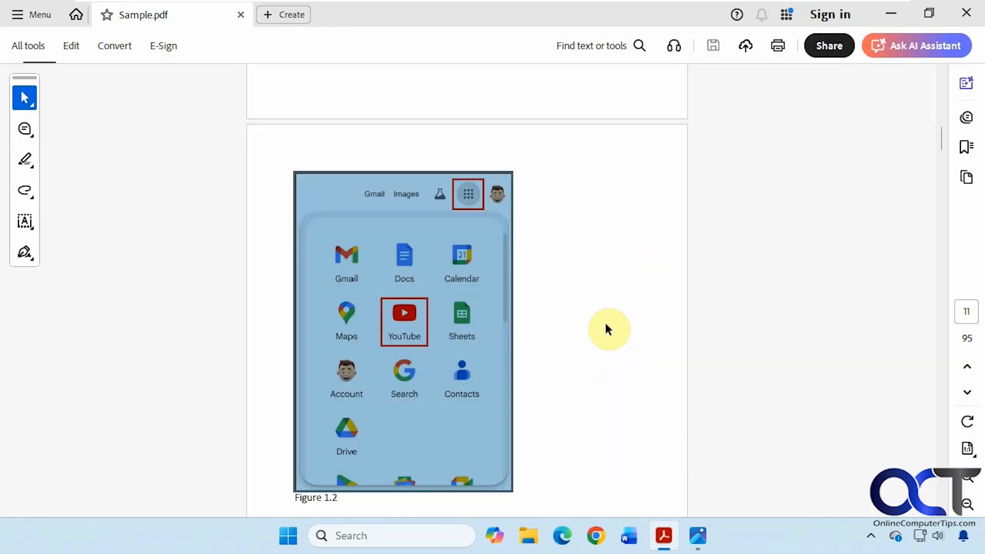
pyautogui.rightClick(454, 318)
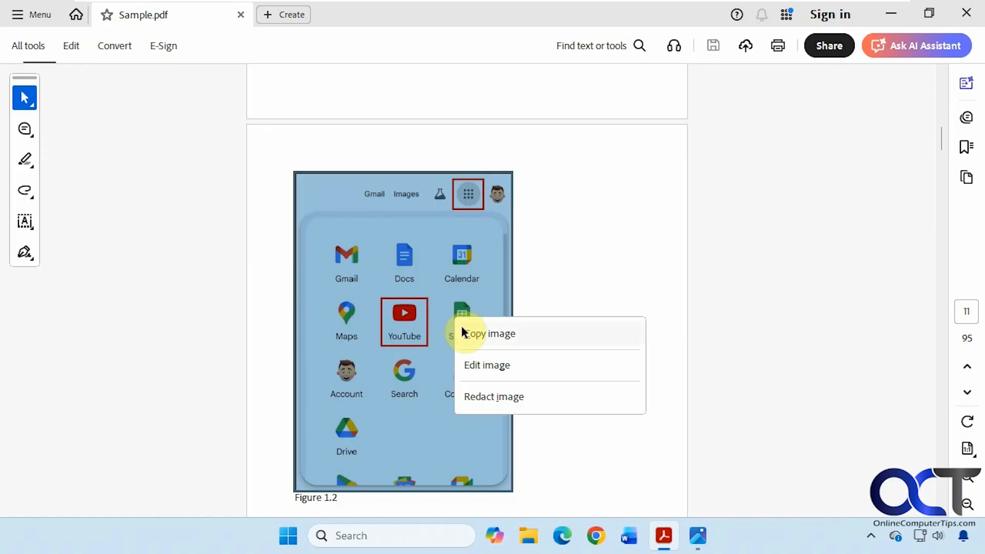
pyautogui.click(474, 365)
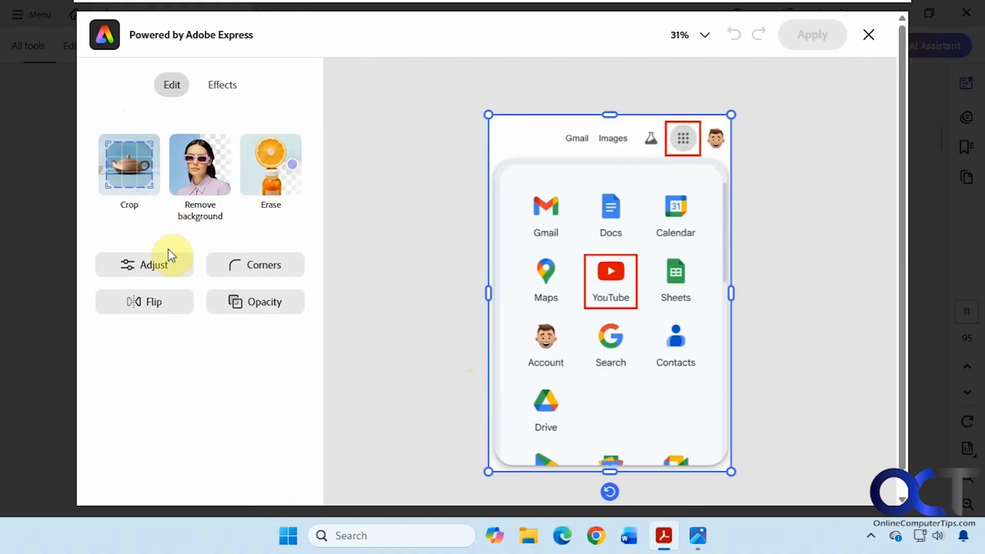
# Adjust the image's light by setting brightness to -74, highlights to 67 and shadows to 14
pyautogui.click(156, 262)
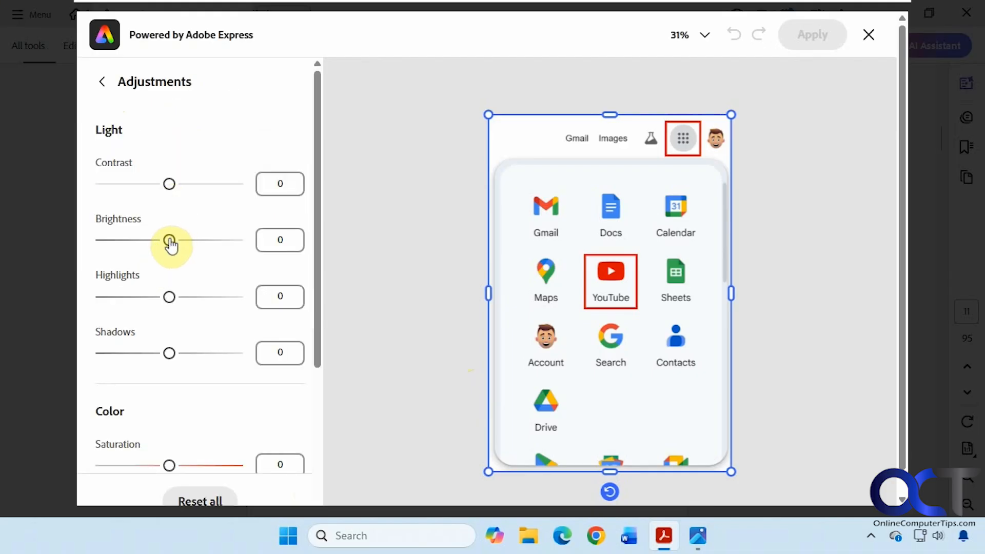
pyautogui.moveTo(171, 245); pyautogui.dragTo(118, 247)
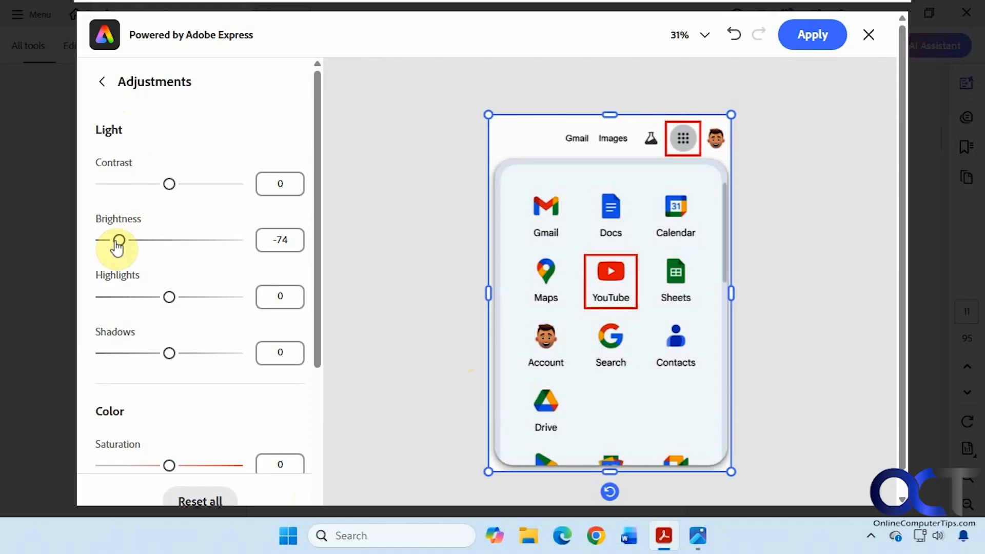
pyautogui.moveTo(169, 296); pyautogui.dragTo(215, 298)
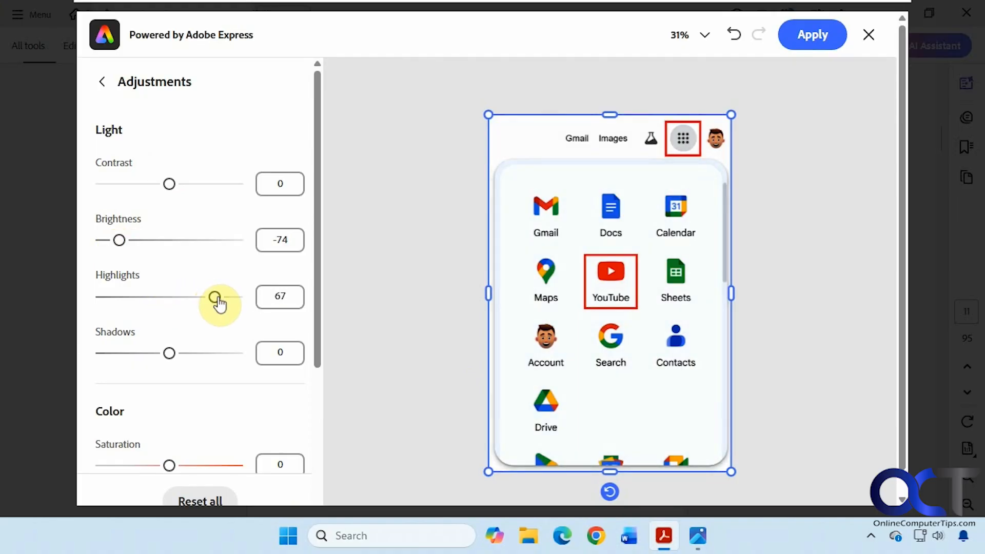
pyautogui.moveTo(169, 353); pyautogui.dragTo(126, 354)
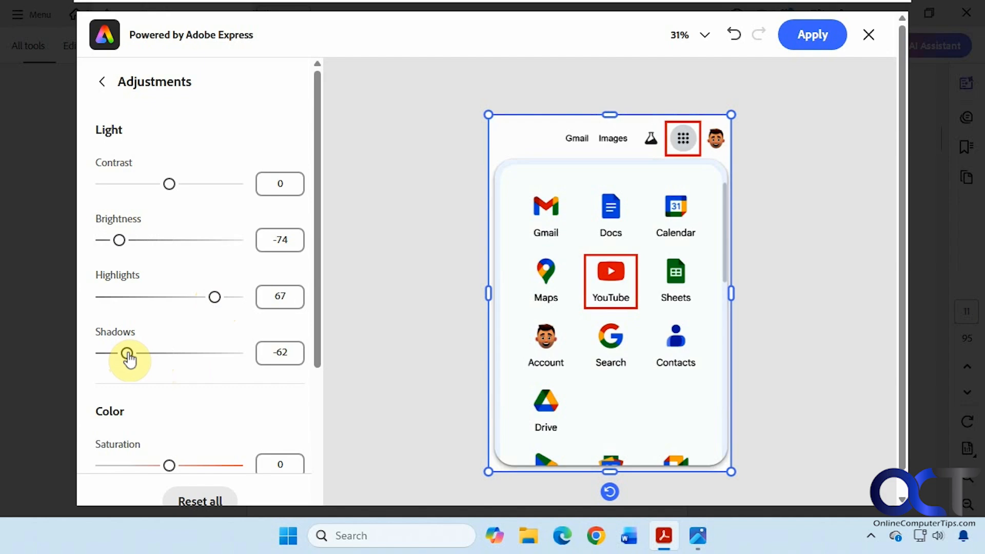
pyautogui.moveTo(127, 353); pyautogui.dragTo(178, 354)
# Set the image's saturation to -65 and its sharpening to 80
pyautogui.scroll(-3, 205, 369)
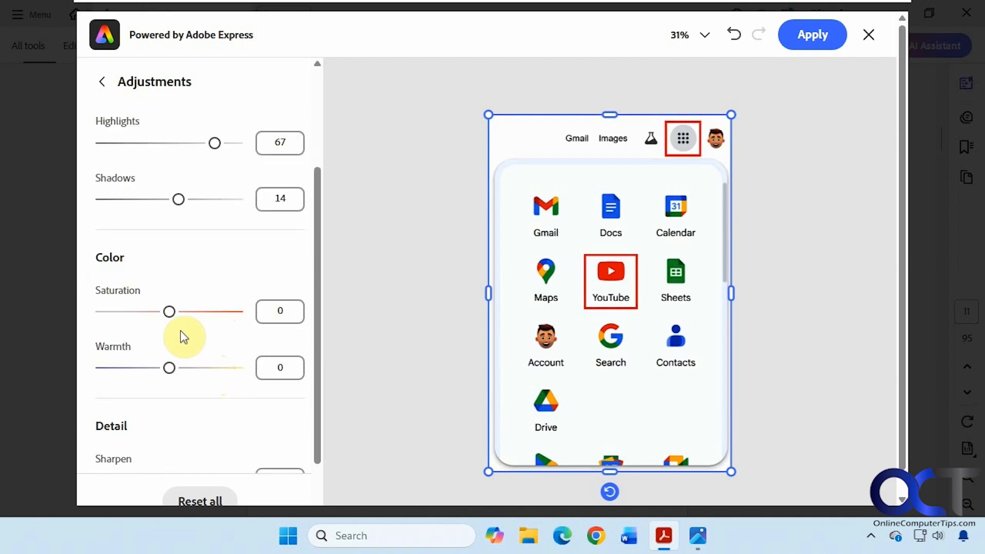
pyautogui.moveTo(170, 312); pyautogui.dragTo(126, 311)
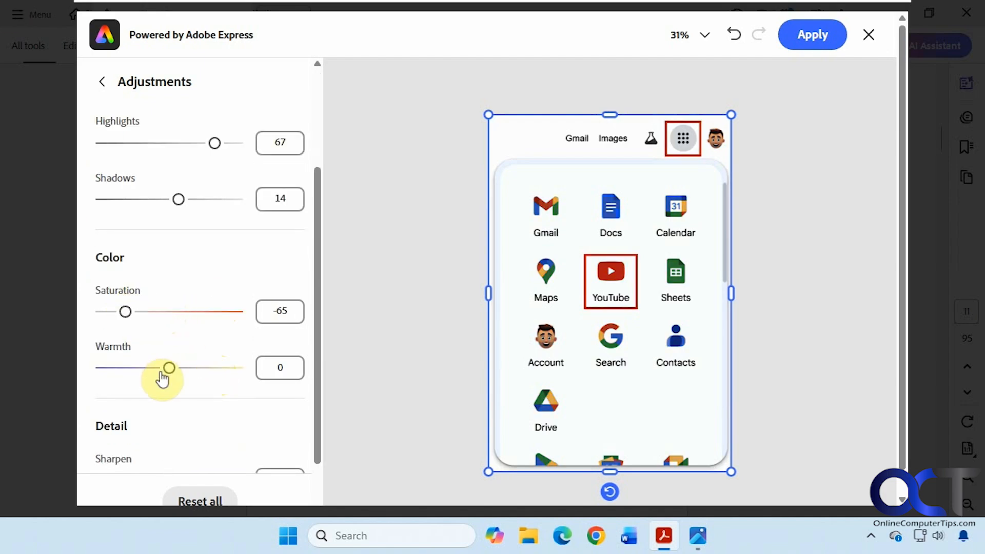
pyautogui.scroll(-2, 185, 382)
pyautogui.moveTo(103, 399); pyautogui.dragTo(213, 404)
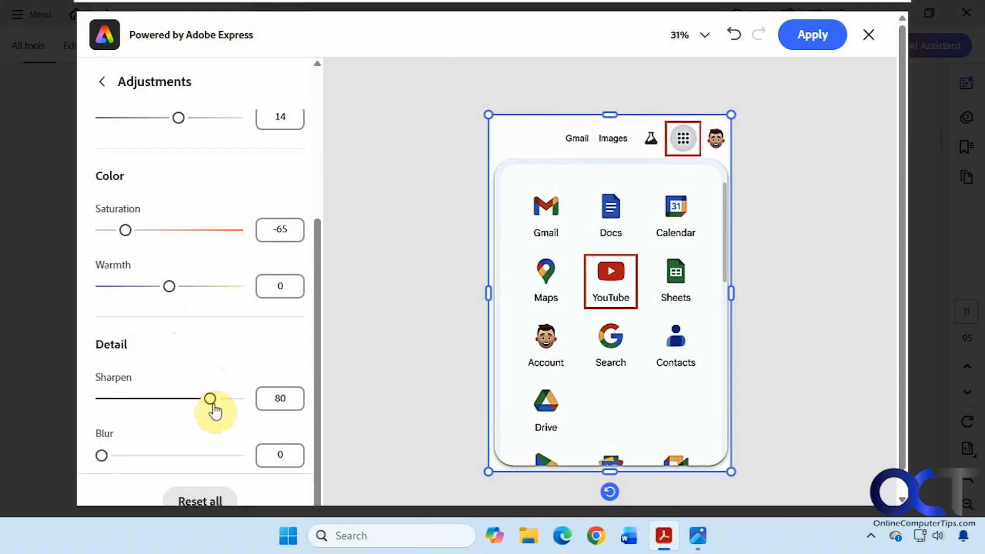
# Reset all light, color and detail adjustments of the image and return to the main edit options
pyautogui.click(206, 503)
pyautogui.scroll(5, 235, 305)
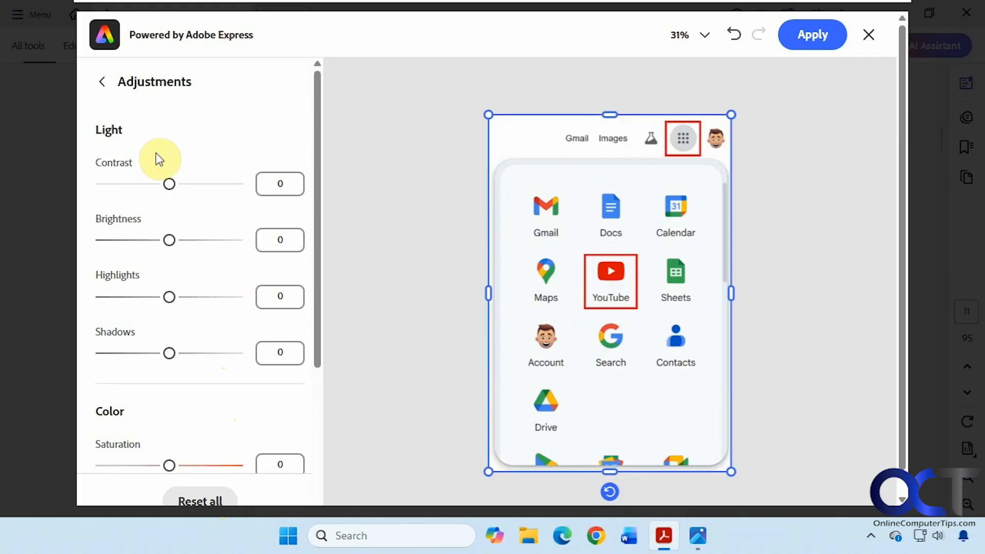
pyautogui.click(107, 87)
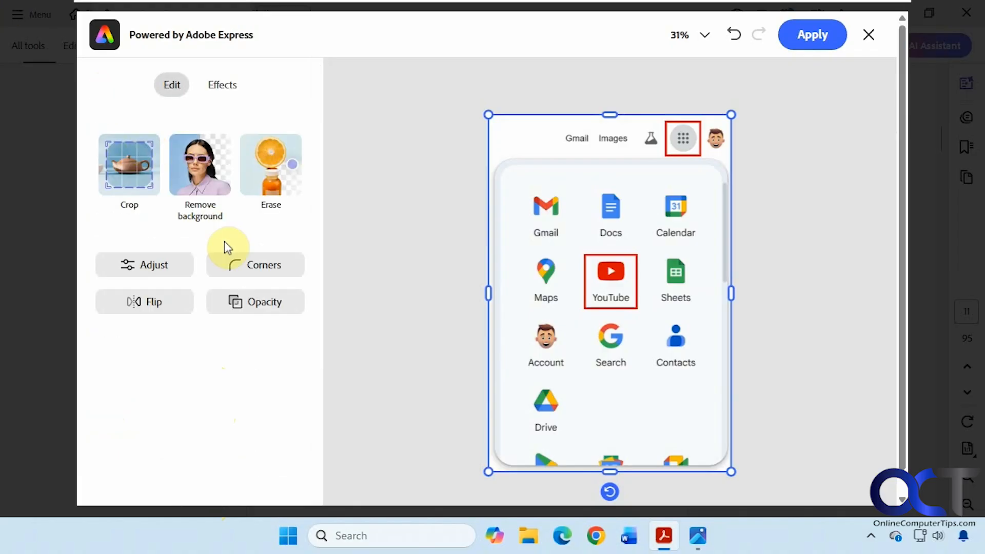
# Try rounding the image's corners, and flip the image horizontally and vertically before restoring its original orientation
pyautogui.click(245, 264)
pyautogui.moveTo(226, 348)
pyautogui.mouseDown()
pyautogui.moveTo(290, 352)
pyautogui.moveTo(222, 352)
pyautogui.mouseUp()
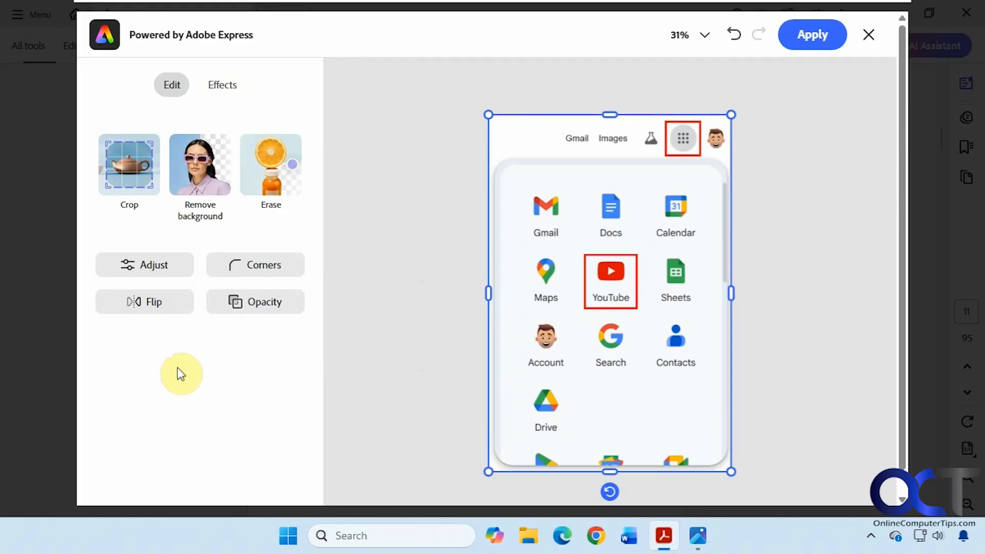
pyautogui.click(154, 345)
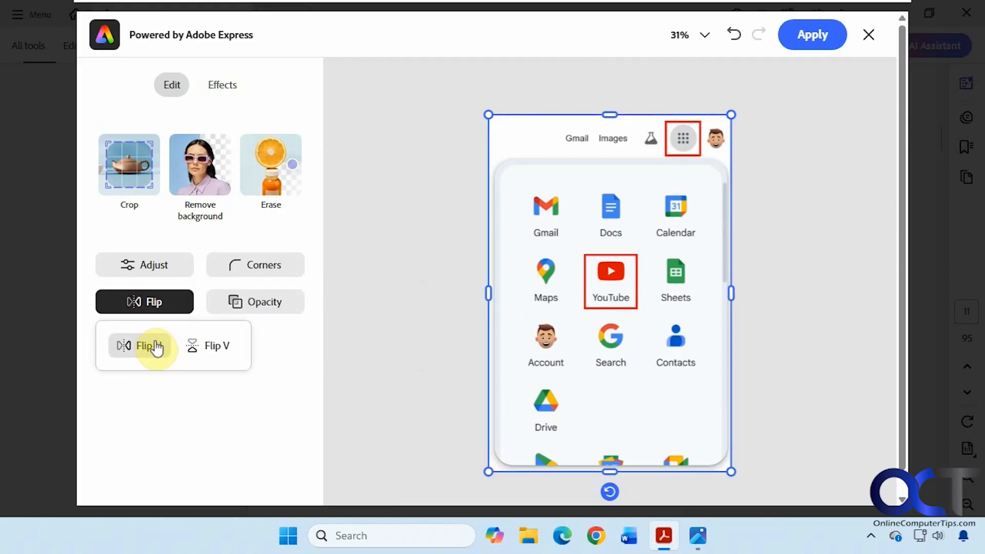
pyautogui.click(153, 346)
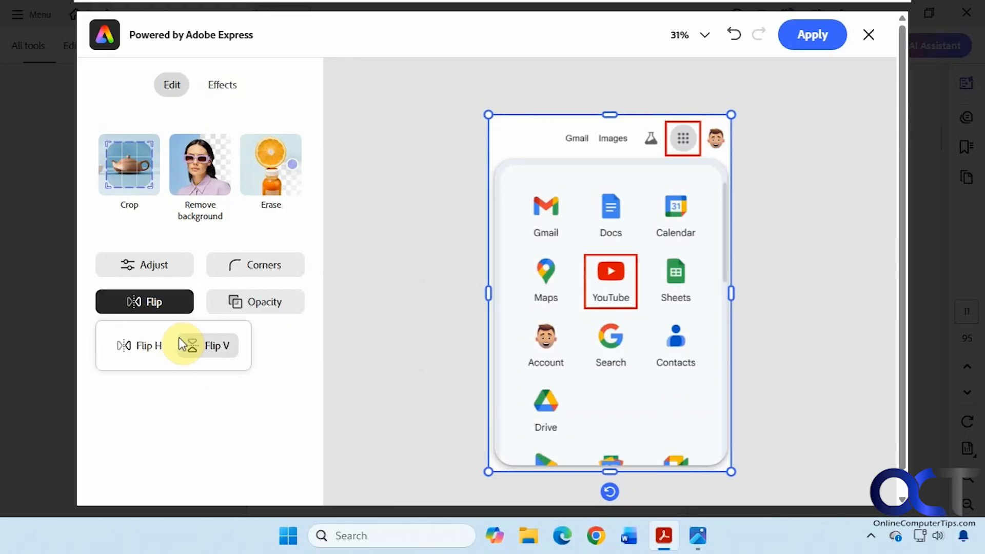
pyautogui.click(205, 346)
pyautogui.click(206, 346)
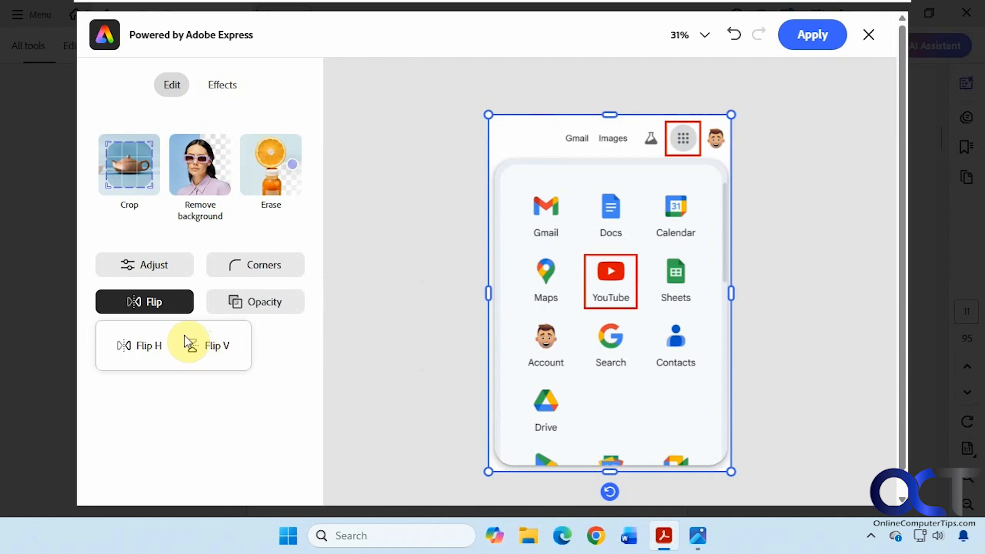
pyautogui.click(198, 405)
# Reduce the image's opacity slightly below 100%
pyautogui.click(255, 303)
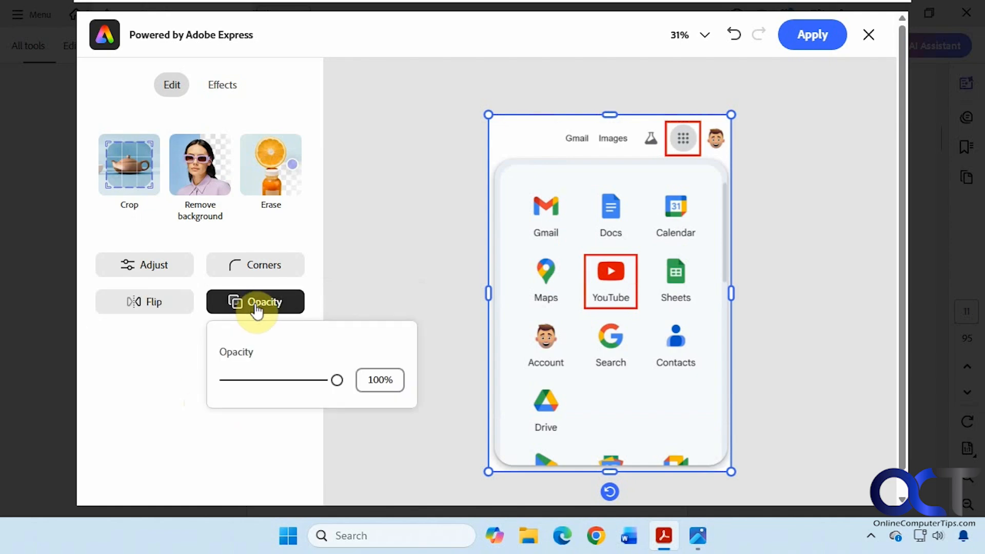
pyautogui.moveTo(334, 378)
pyautogui.mouseDown()
pyautogui.moveTo(290, 380)
pyautogui.moveTo(336, 380)
pyautogui.mouseUp()
pyautogui.click(180, 379)
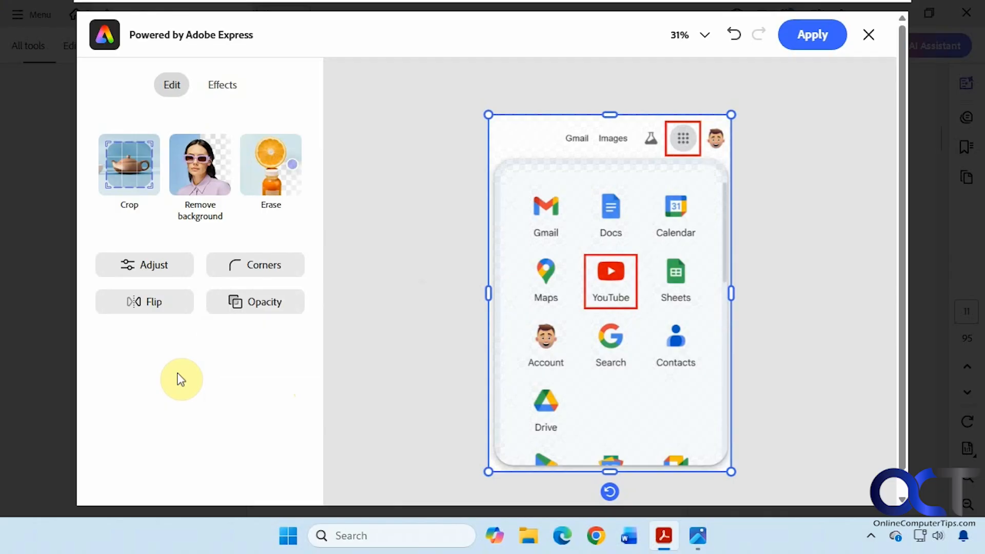
# Try the Grayscale, Darken and Tint effects on the image, and restore it to no effect
pyautogui.click(223, 88)
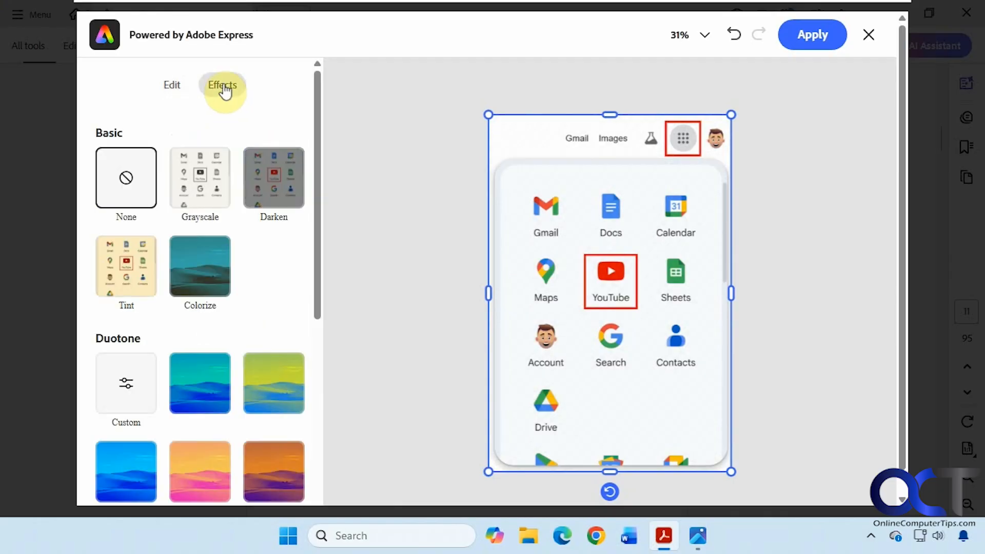
pyautogui.click(204, 191)
pyautogui.click(148, 193)
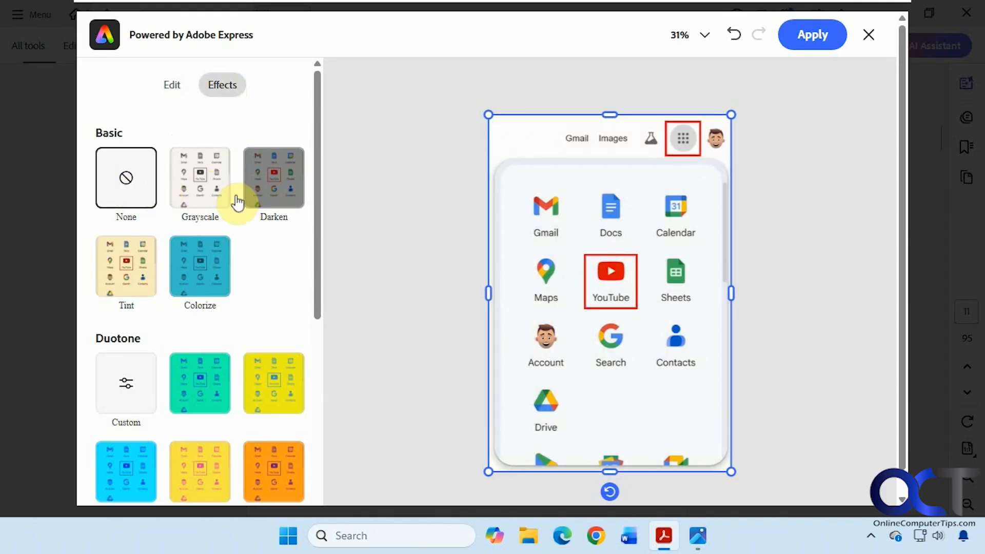
pyautogui.click(271, 201)
pyautogui.click(128, 181)
pyautogui.click(127, 258)
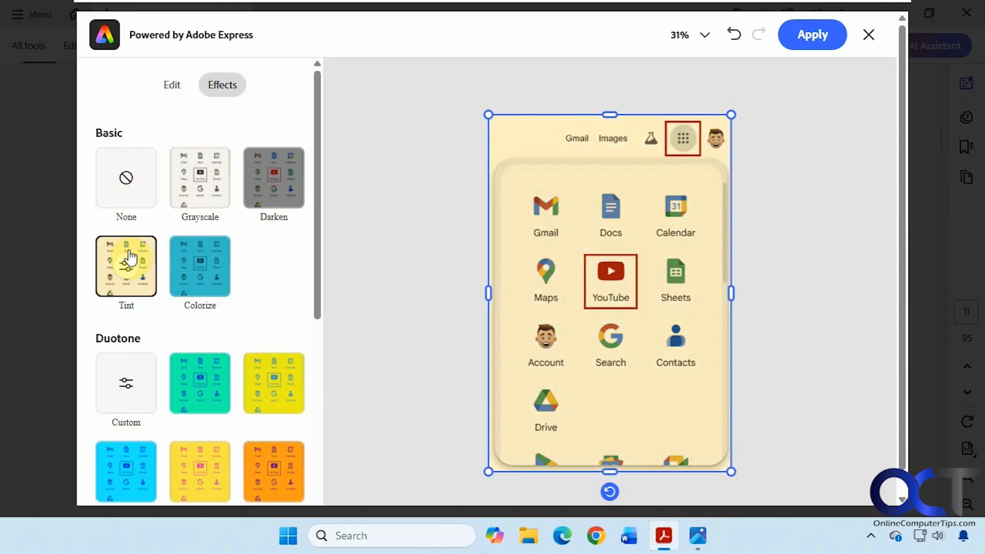
pyautogui.click(130, 207)
# Try the blue and green duotone effect with its custom color options, and remove the effect from the image
pyautogui.click(185, 387)
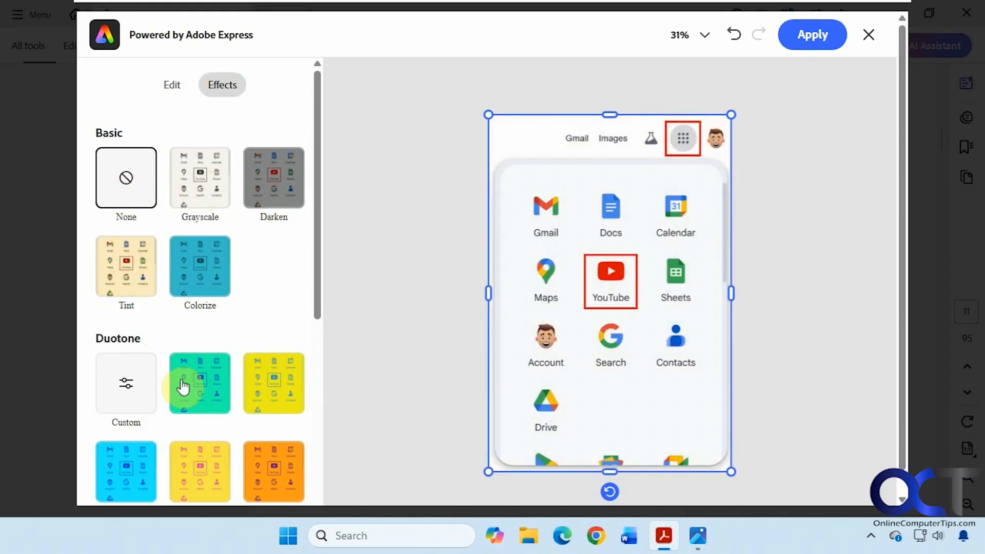
pyautogui.click(145, 387)
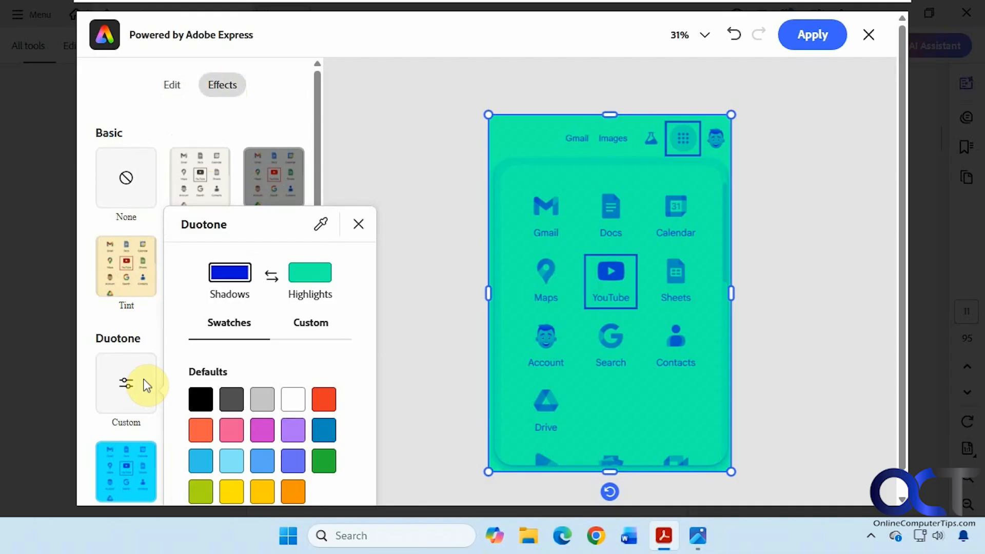
pyautogui.click(359, 224)
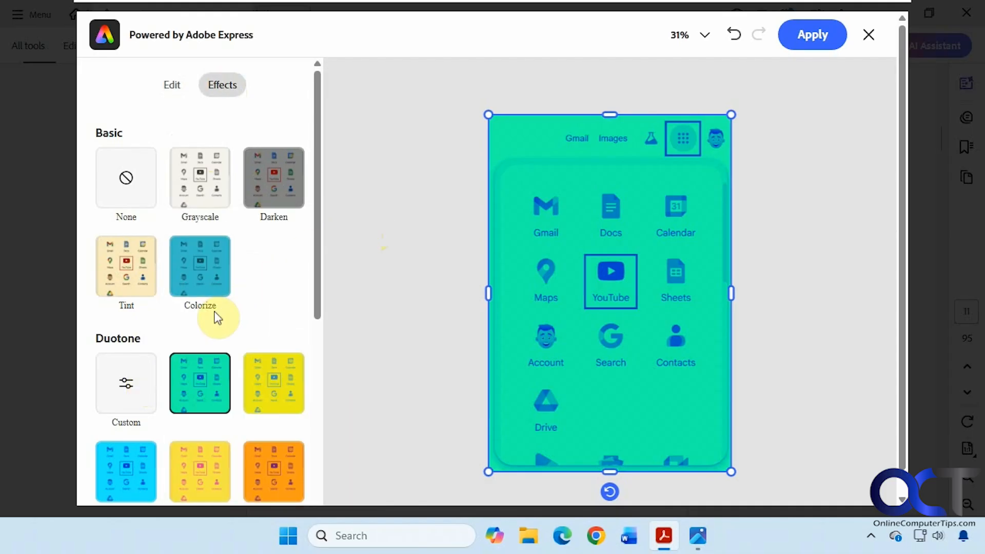
pyautogui.click(124, 218)
# Try the red and black duotone effect on the image, and discard all its unsaved edits
pyautogui.scroll(-5, 238, 310)
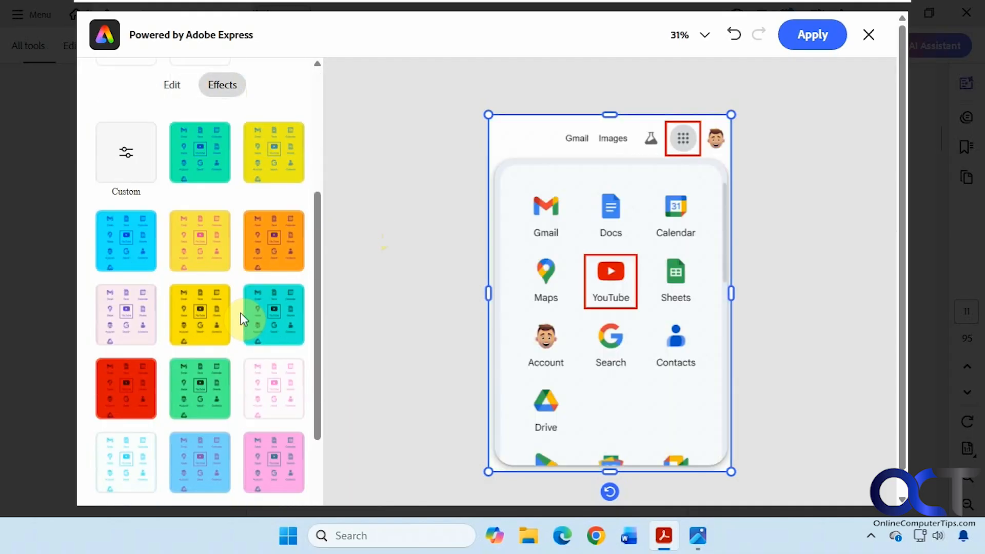
pyautogui.click(137, 396)
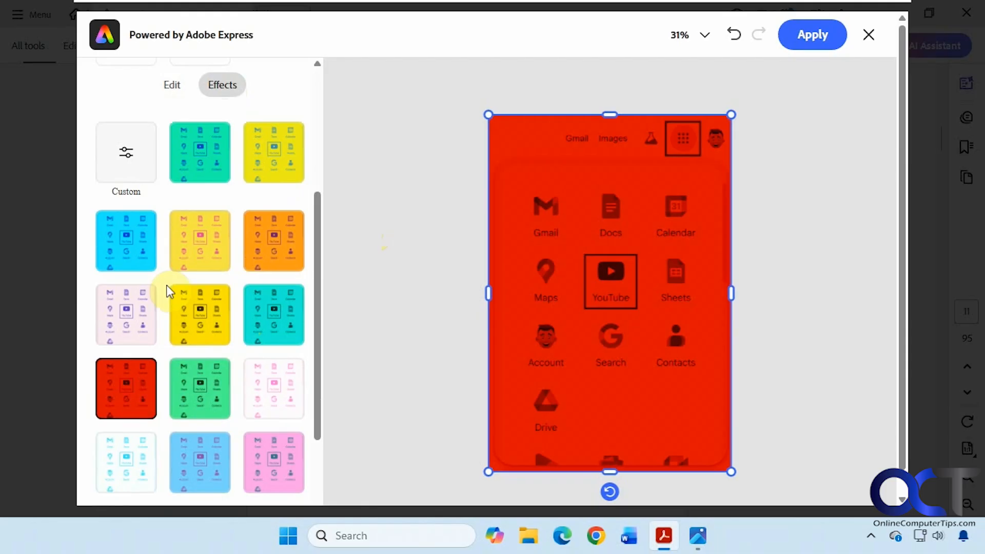
pyautogui.click(140, 163)
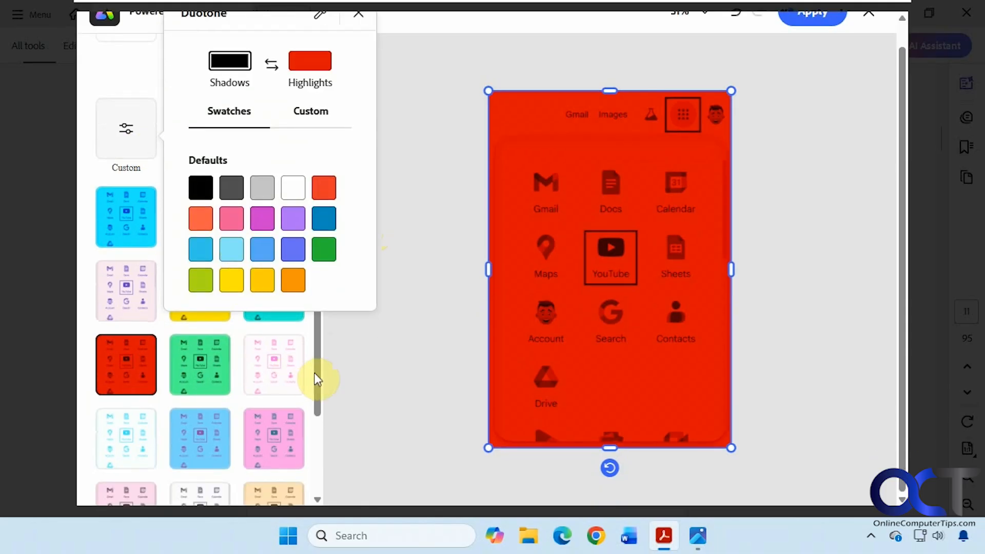
pyautogui.moveTo(314, 378); pyautogui.dragTo(306, 316)
pyautogui.click(125, 251)
pyautogui.scroll(3, 286, 177)
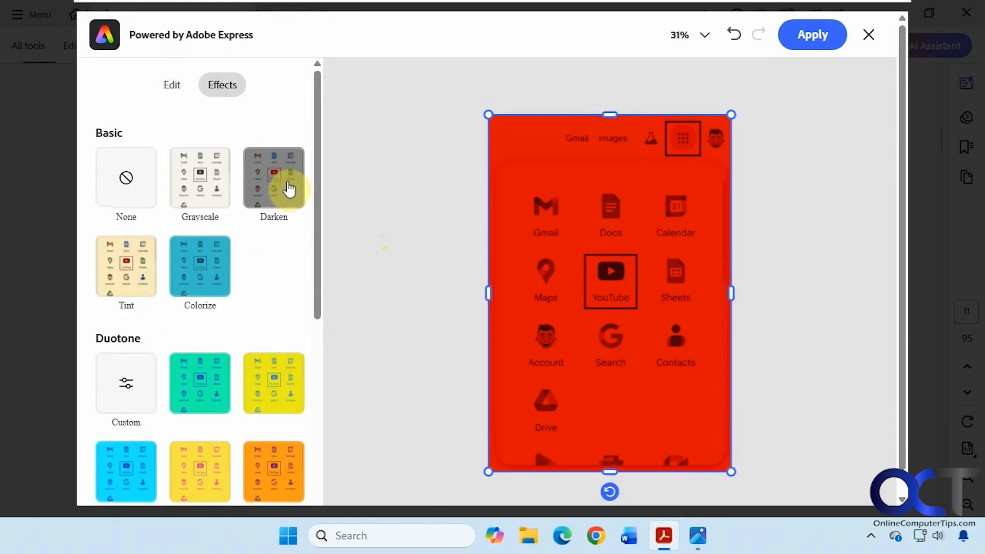
pyautogui.click(869, 34)
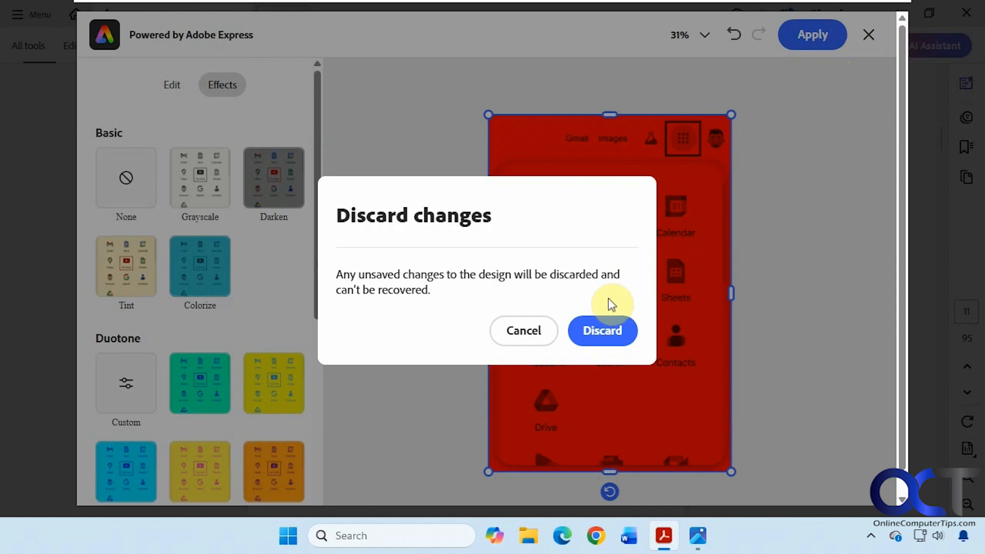
pyautogui.click(588, 333)
# Open the upper section of the YouTube home page image on page 12 in the image editor
pyautogui.scroll(-10, 589, 331)
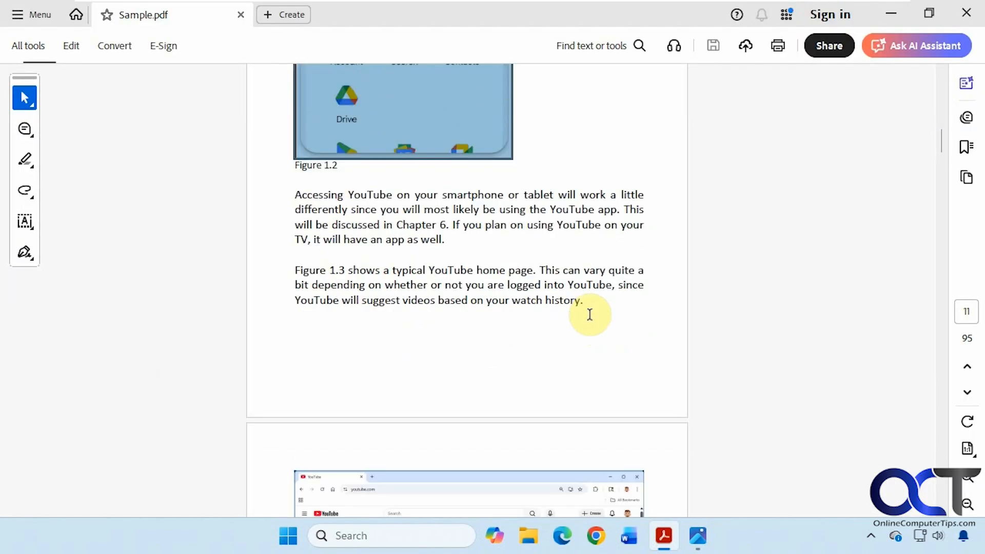
pyautogui.scroll(-2, 593, 313)
pyautogui.click(515, 307)
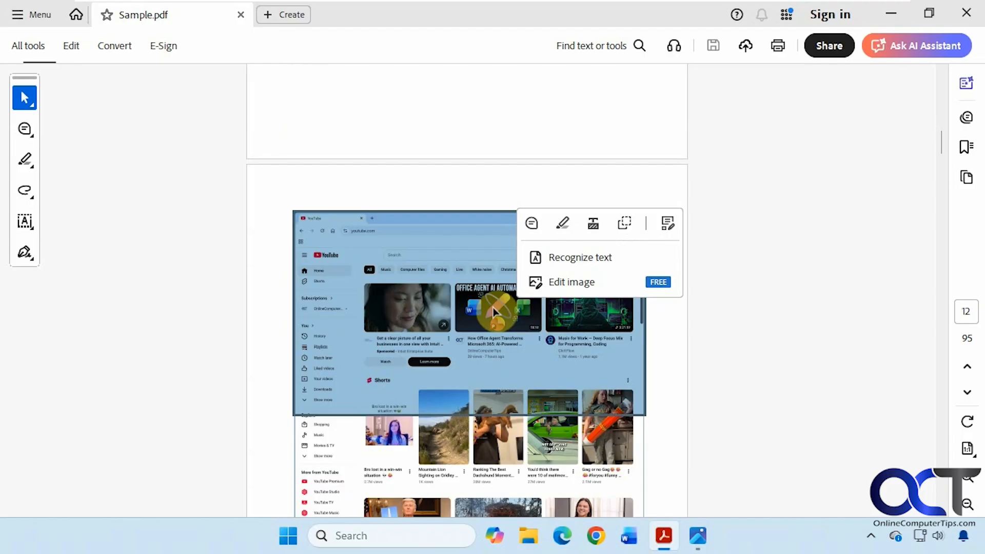
pyautogui.rightClick(494, 308)
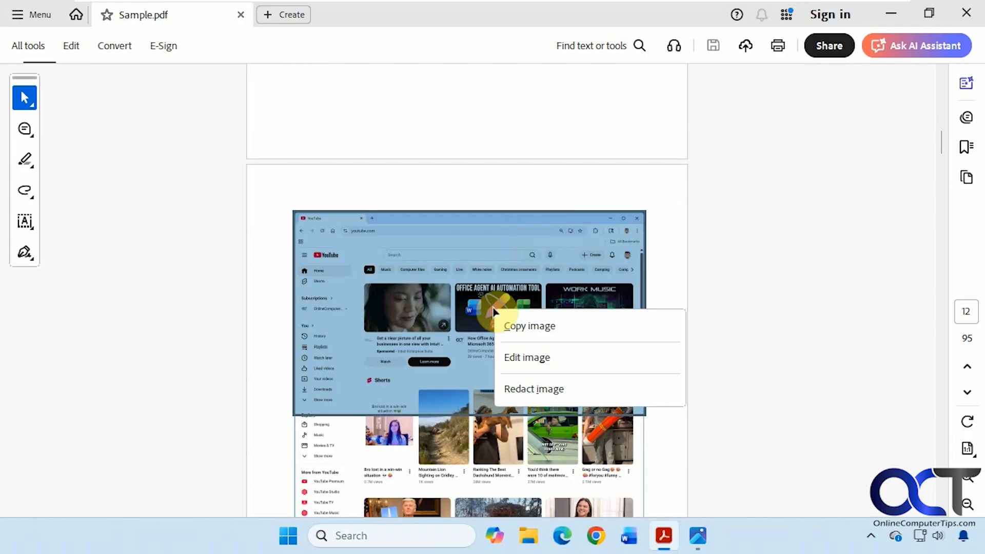
pyautogui.click(429, 454)
pyautogui.rightClick(417, 324)
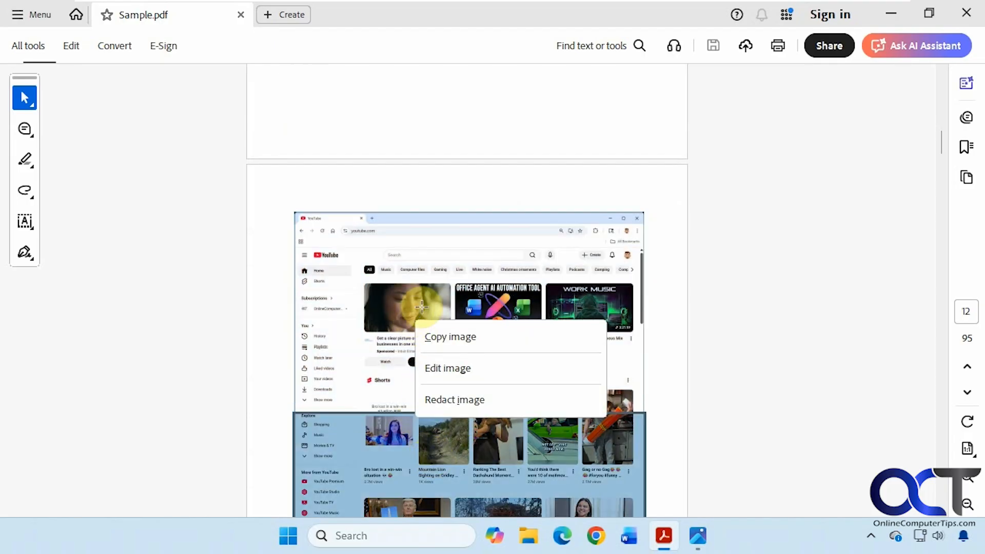
pyautogui.click(423, 305)
pyautogui.click(464, 280)
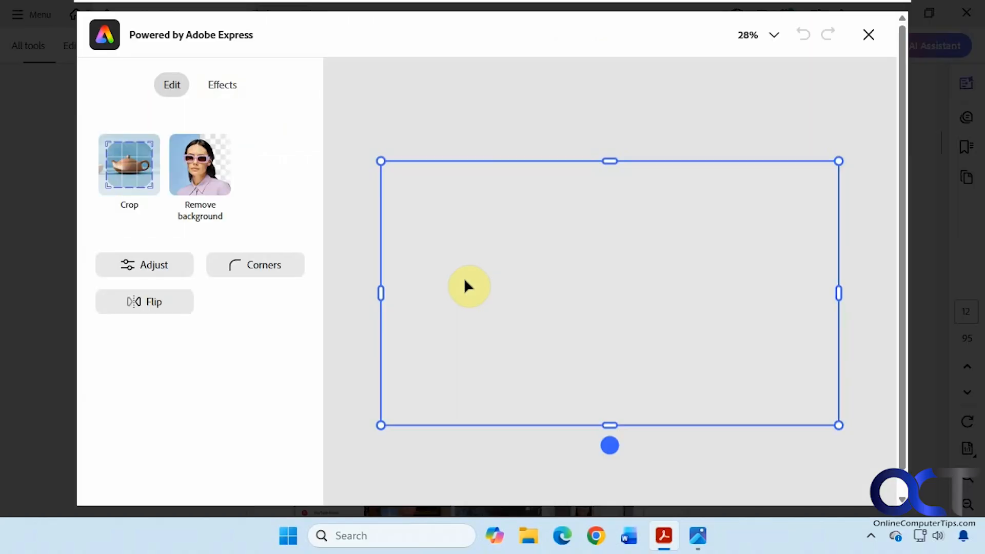
# Set the brightness of the image's upper section to -50 and apply the change to the PDF
pyautogui.click(185, 269)
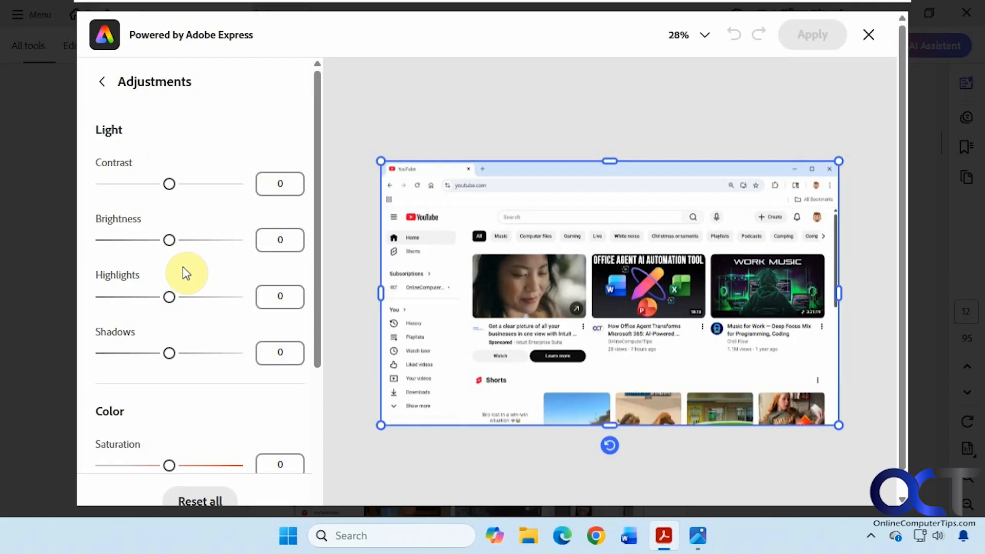
pyautogui.moveTo(169, 240); pyautogui.dragTo(132, 245)
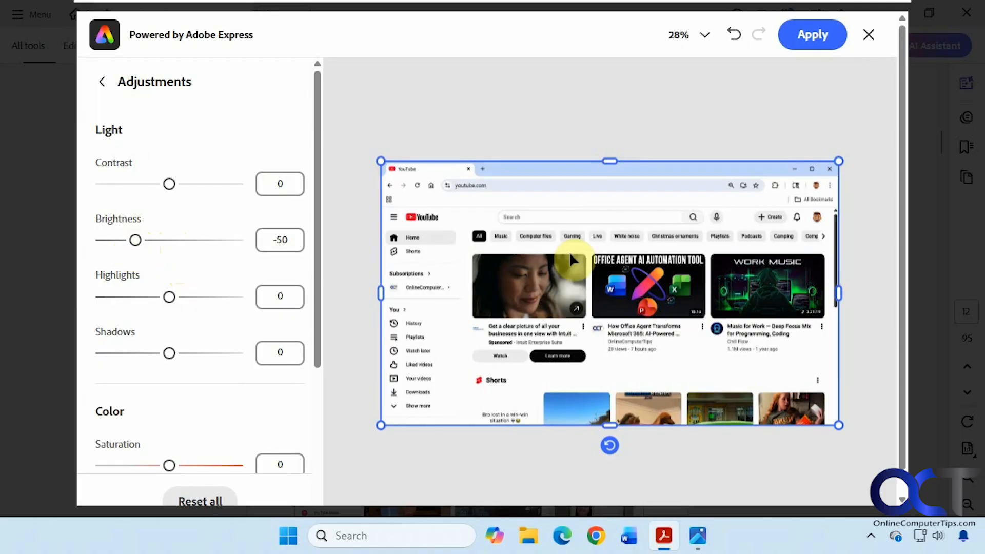
pyautogui.click(815, 43)
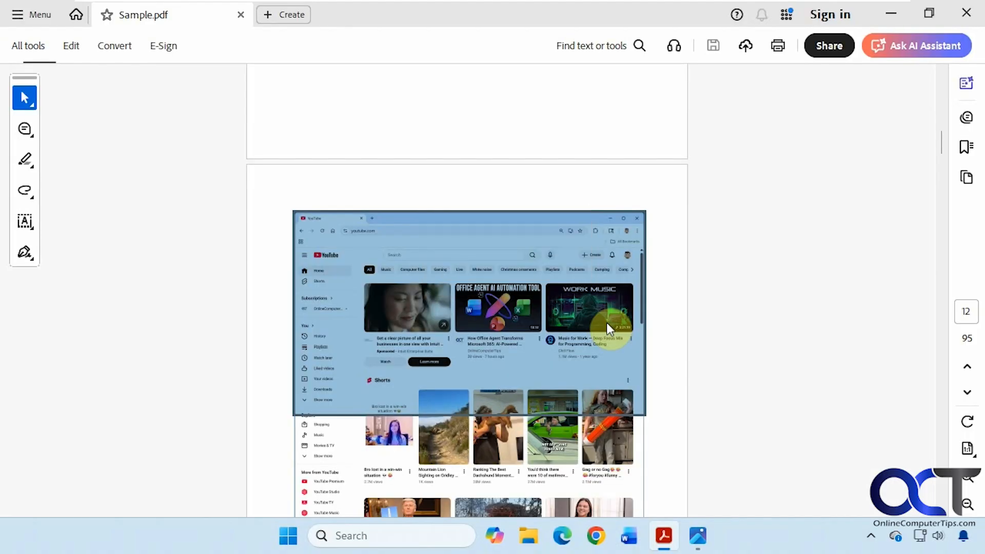
pyautogui.scroll(-2, 705, 335)
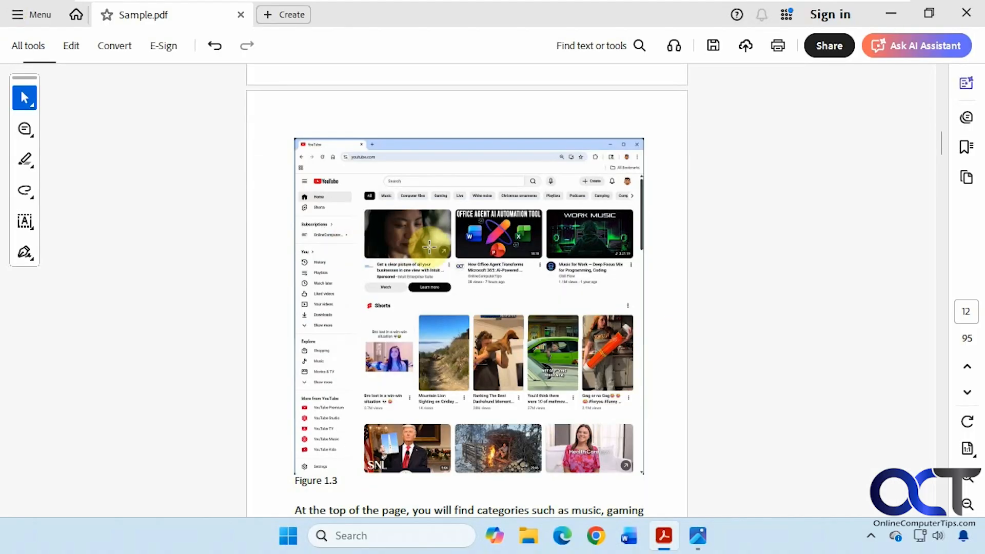
pyautogui.click(442, 398)
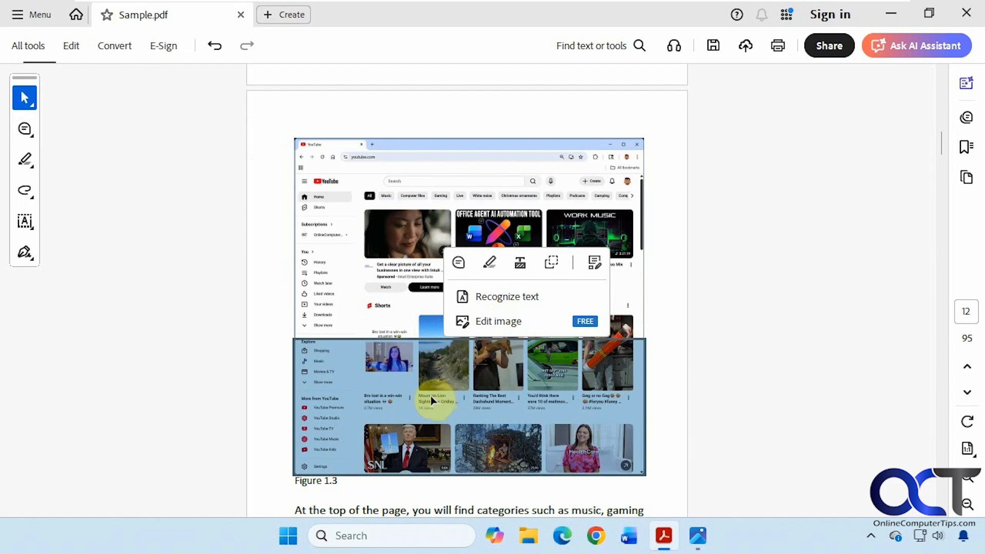
pyautogui.rightClick(470, 382)
pyautogui.click(492, 426)
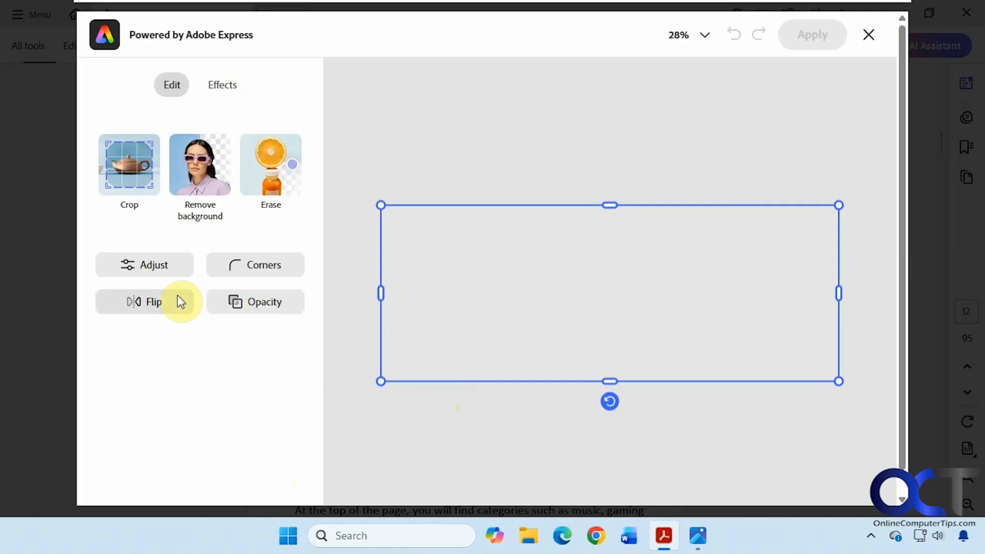
pyautogui.click(154, 270)
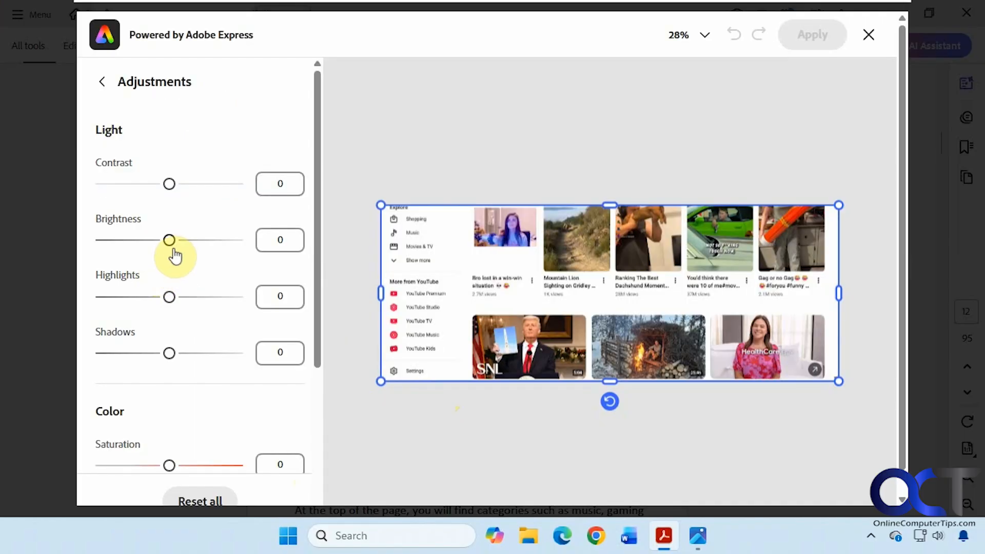
pyautogui.moveTo(169, 240); pyautogui.dragTo(135, 246)
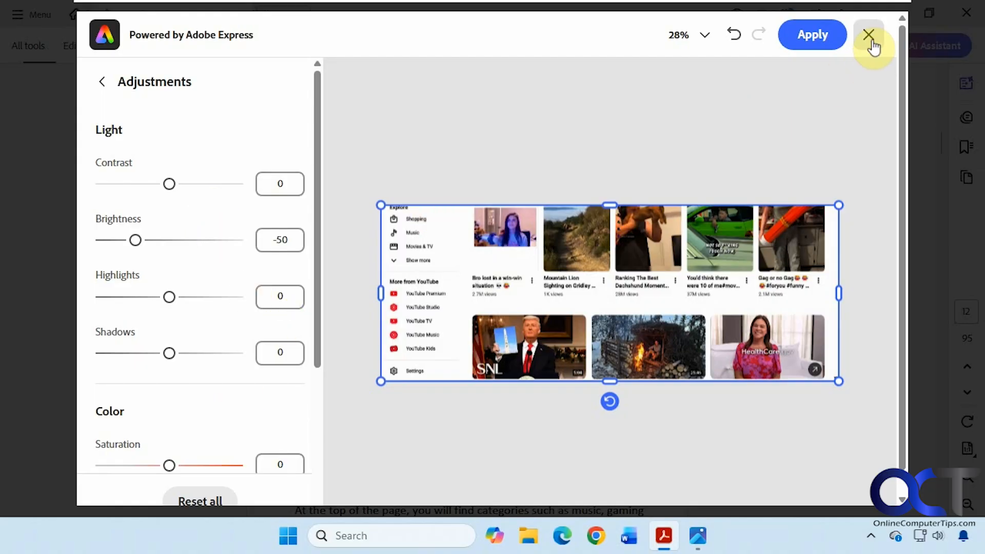
pyautogui.click(300, 242)
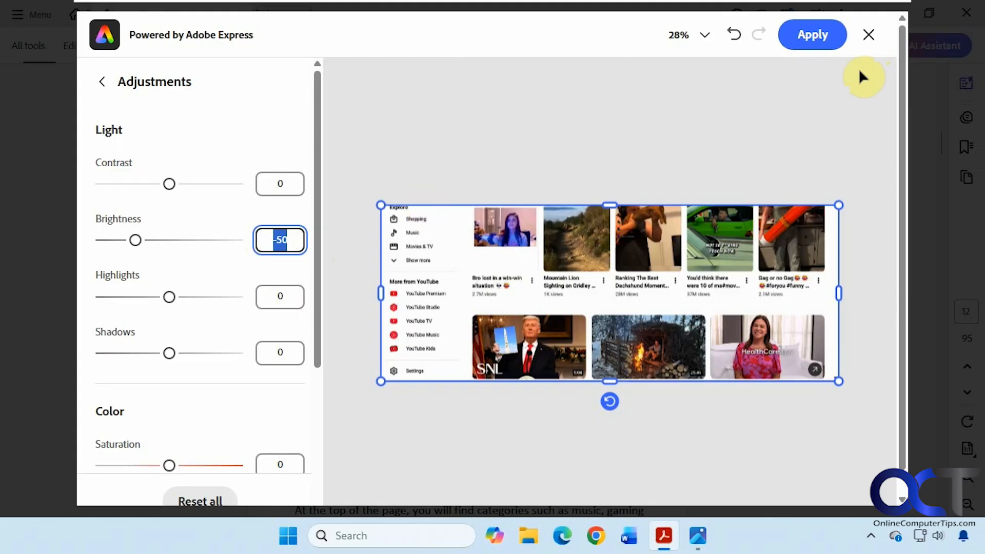
pyautogui.click(869, 35)
pyautogui.click(600, 331)
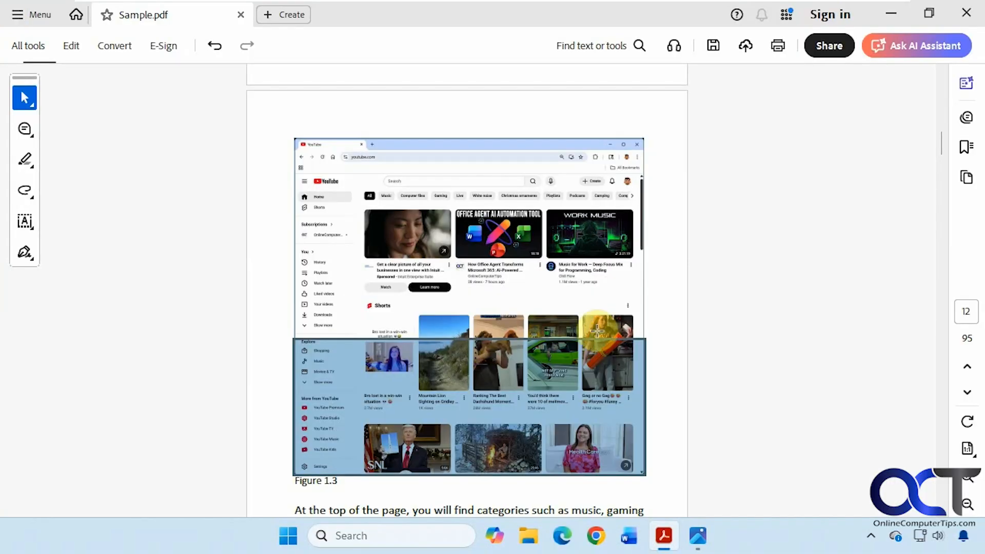
# Edit the lower section of the YouTube home page image, setting its brightness to -50, and apply the change to the PDF
pyautogui.rightClick(516, 394)
pyautogui.click(543, 441)
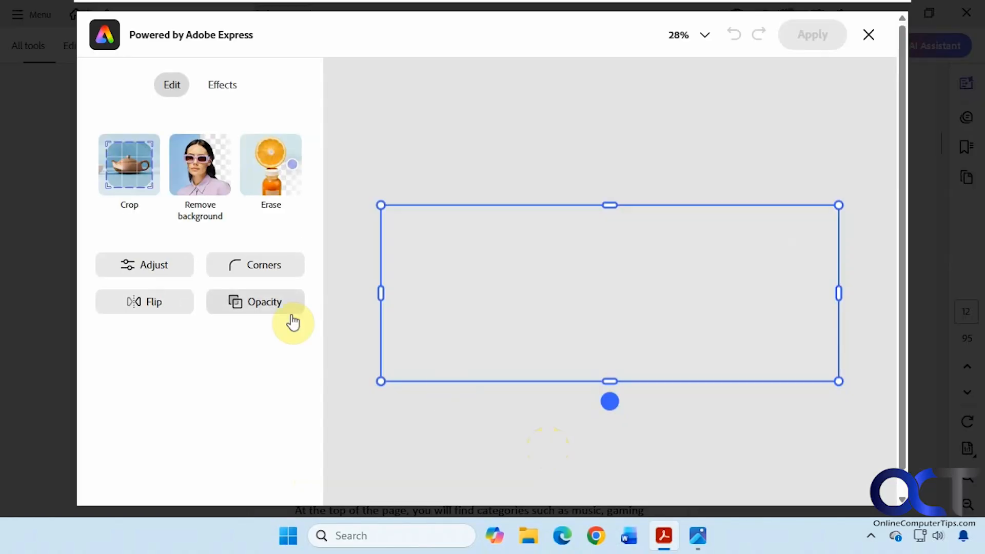
pyautogui.click(150, 267)
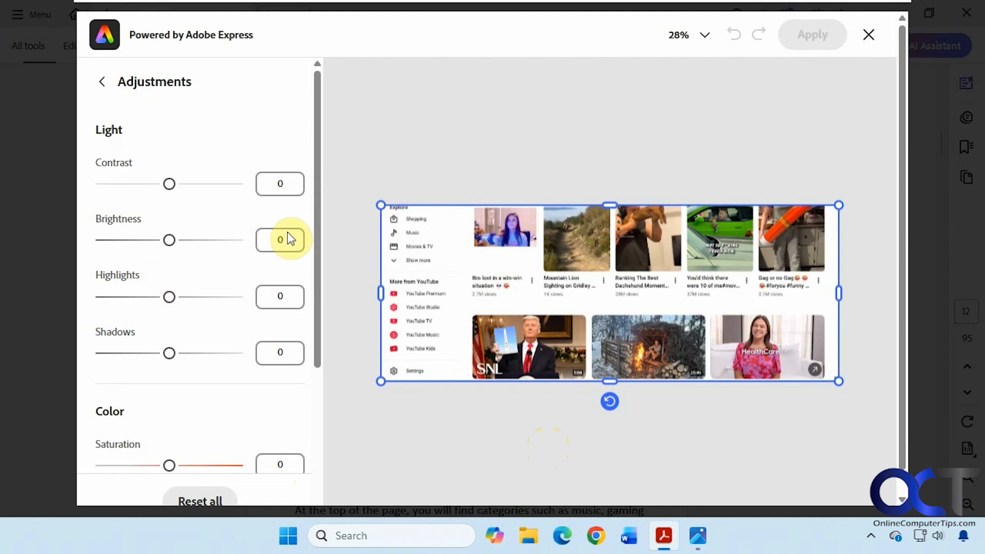
pyautogui.click(289, 239)
pyautogui.write('-50')
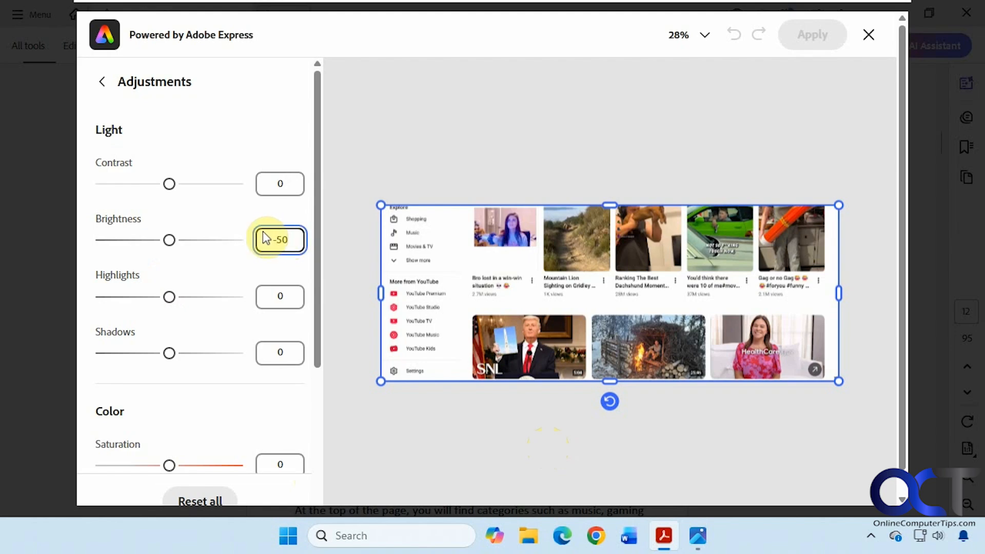
pyautogui.click(218, 263)
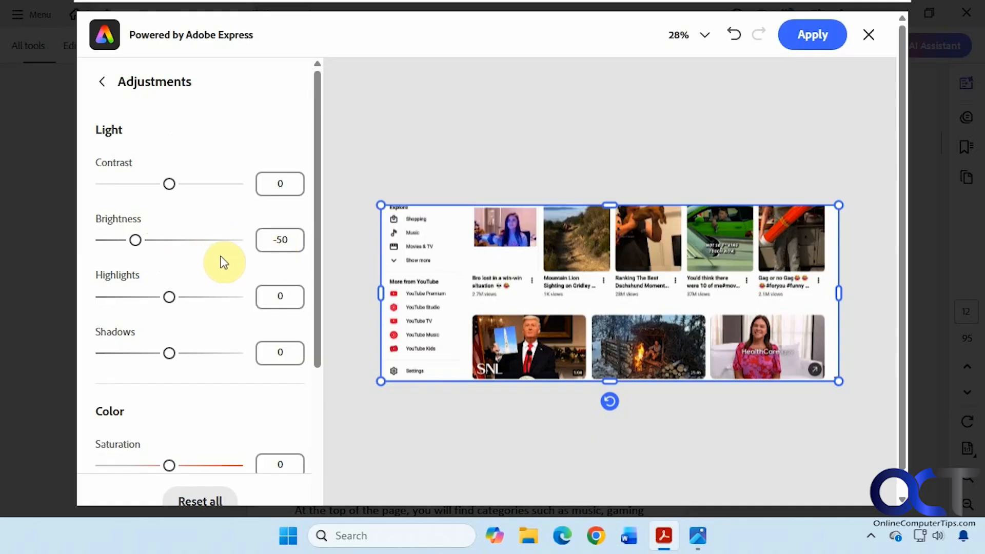
pyautogui.click(810, 42)
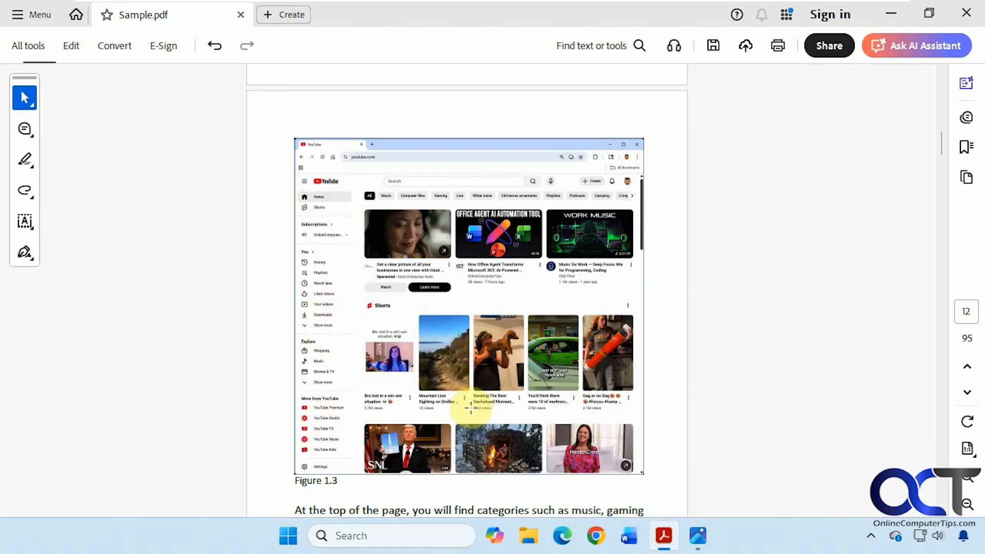
# Reopen the upper section of the Figure 1.3 image in the image editor, and close the editor without making changes
pyautogui.rightClick(481, 304)
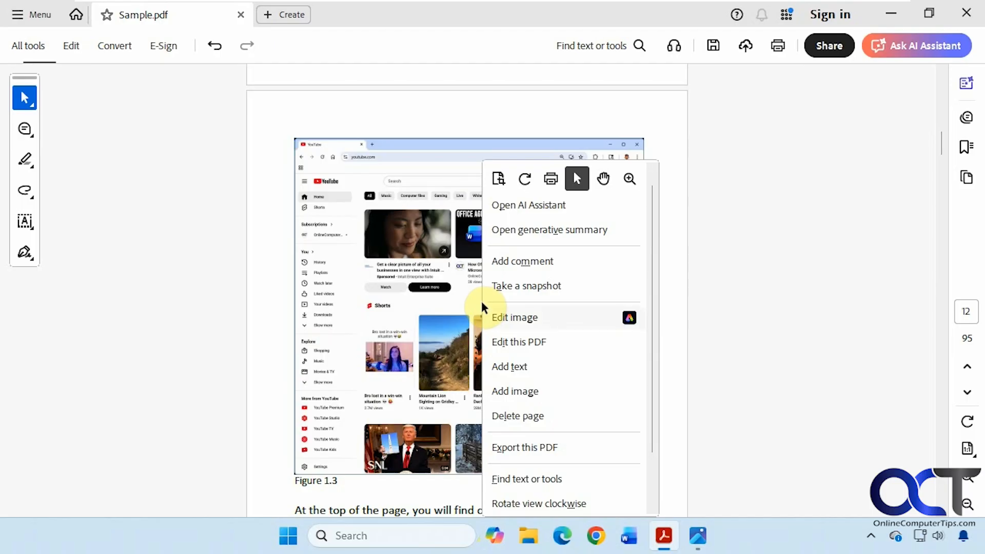
pyautogui.click(491, 314)
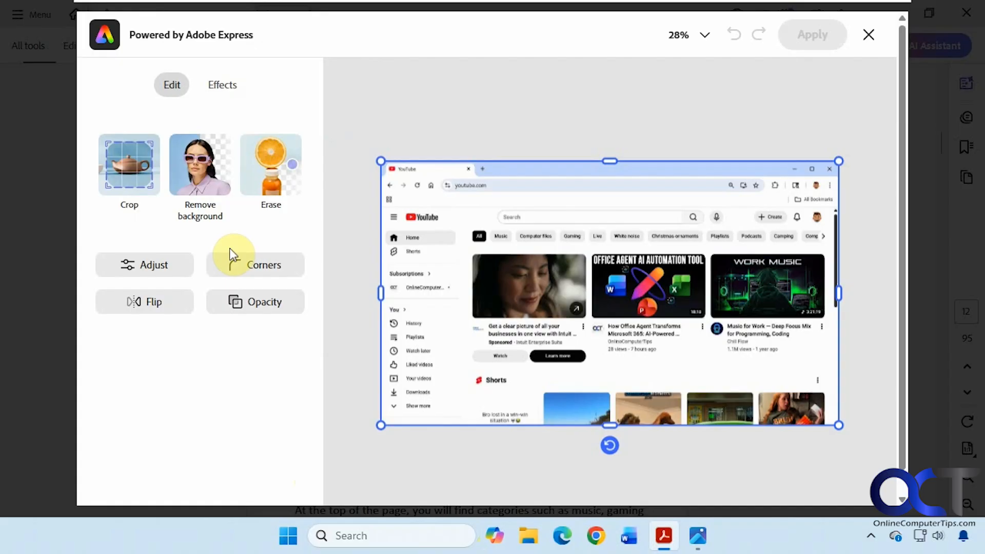
pyautogui.click(867, 36)
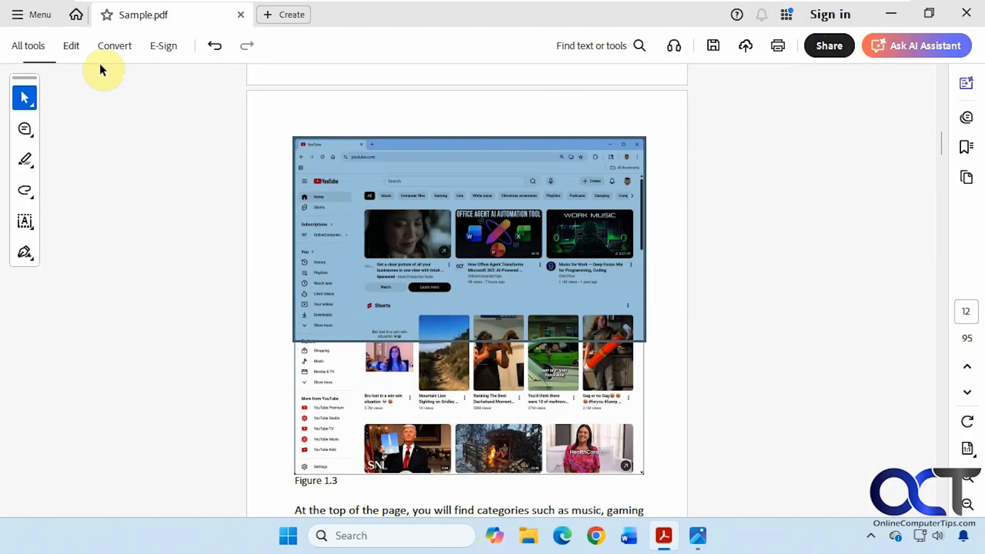
pyautogui.click(27, 18)
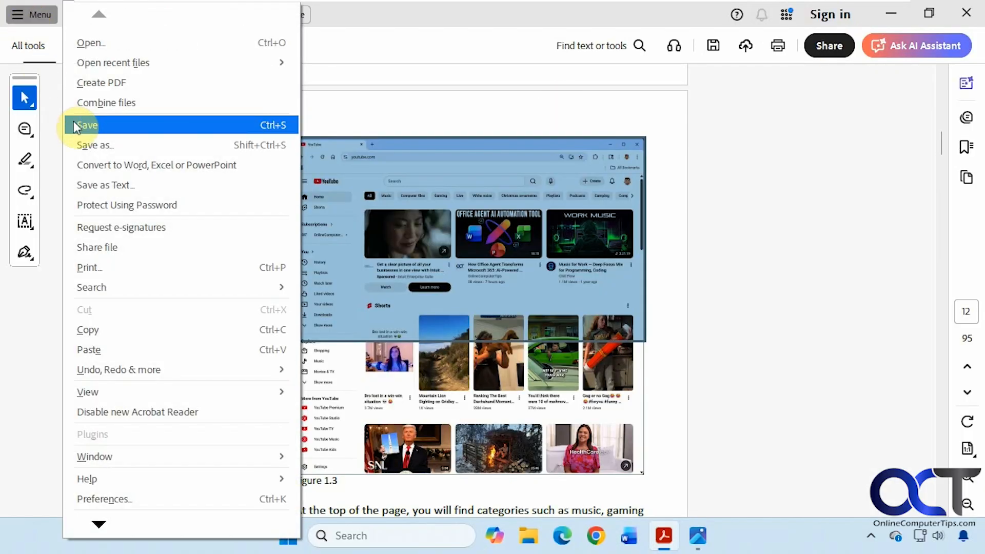
pyautogui.click(682, 337)
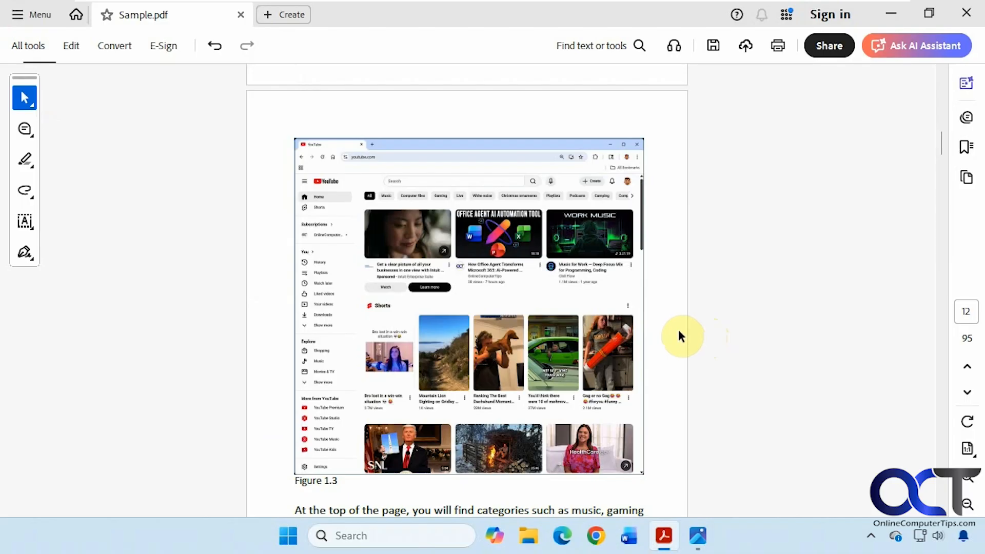